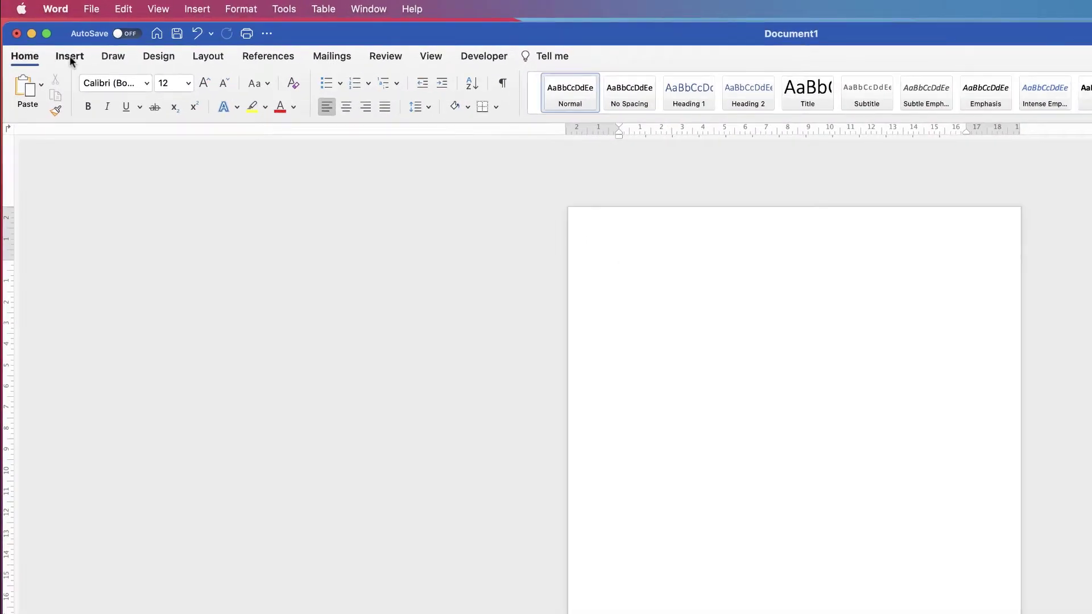
# - Draw a rectangle shape on the blank page
pyautogui.click(69, 56)
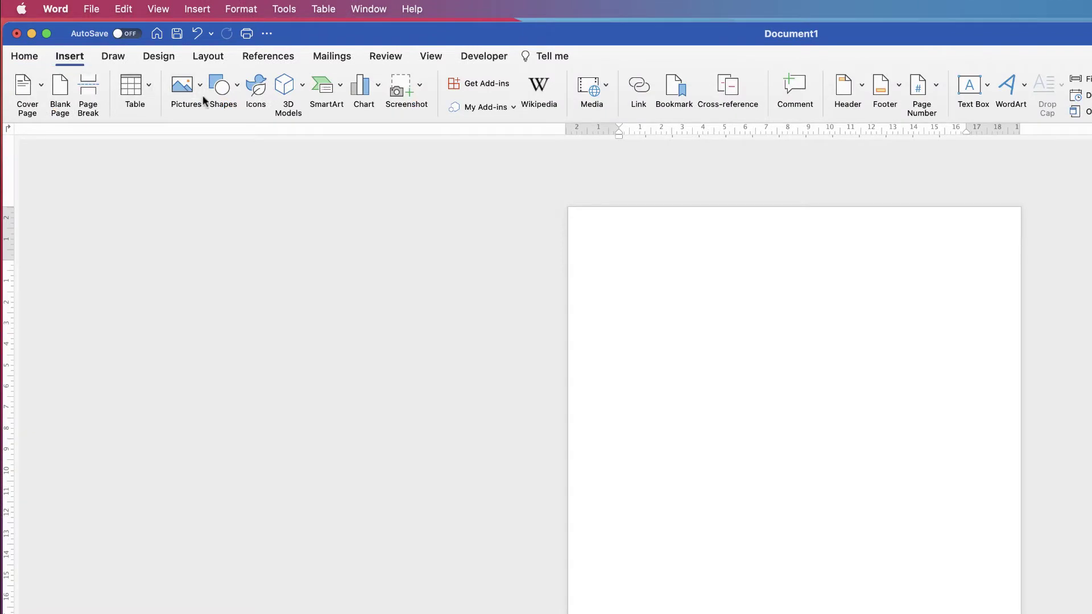
pyautogui.click(237, 91)
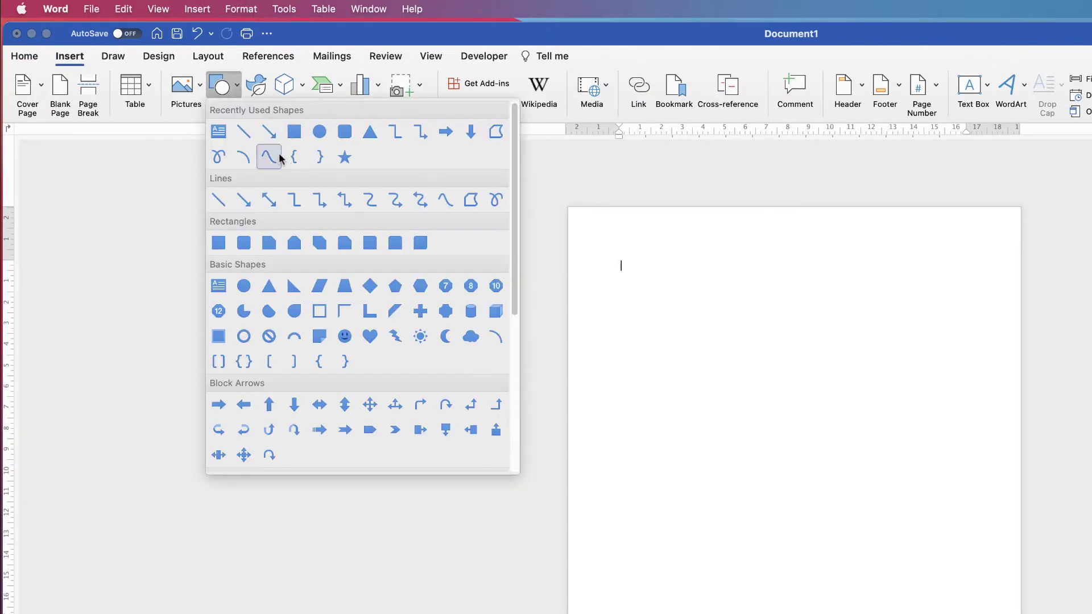
pyautogui.click(218, 243)
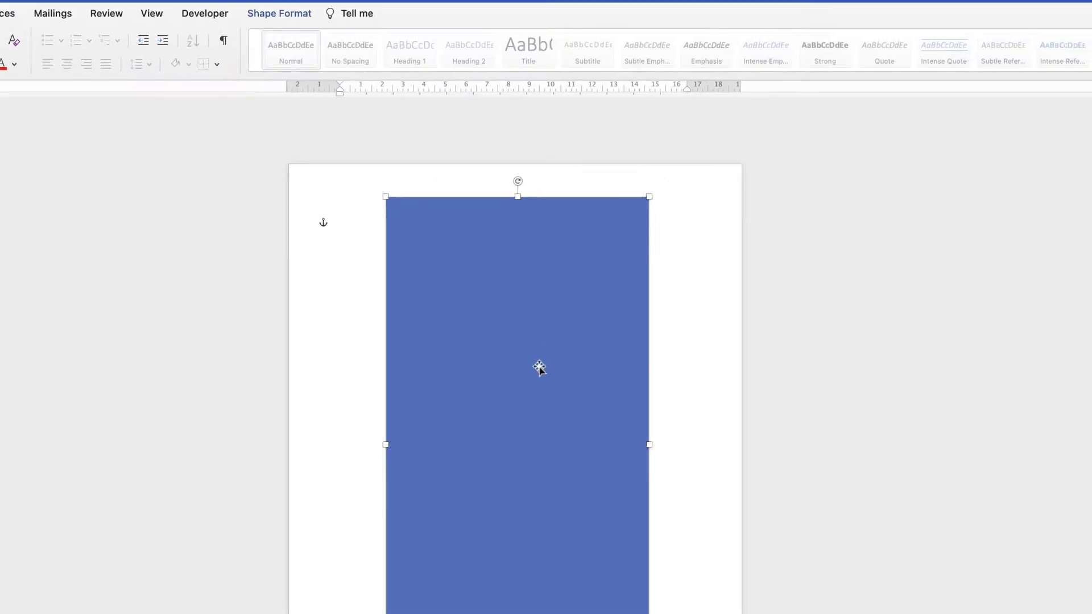
# - Size the rectangle to 16 cm high by 9 cm wide
pyautogui.click(270, 57)
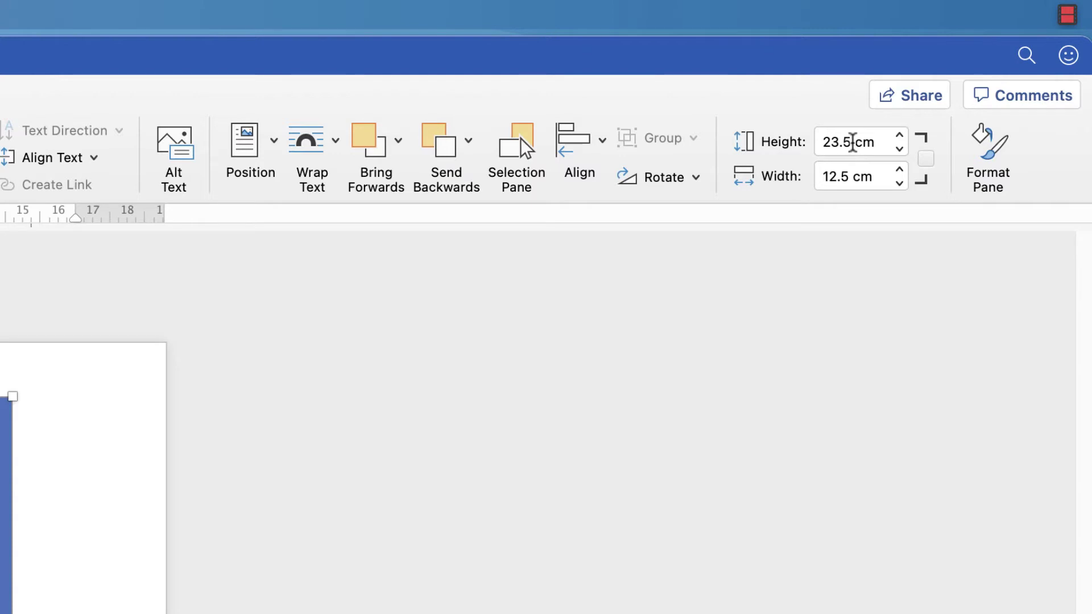
pyautogui.moveTo(852, 142); pyautogui.dragTo(821, 142)
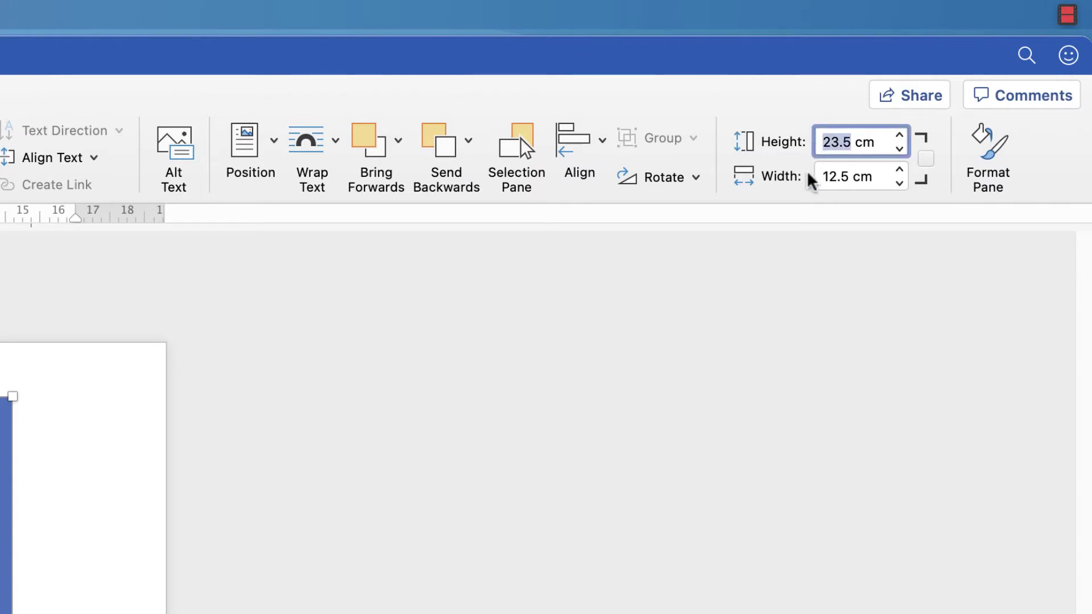
pyautogui.write('16')
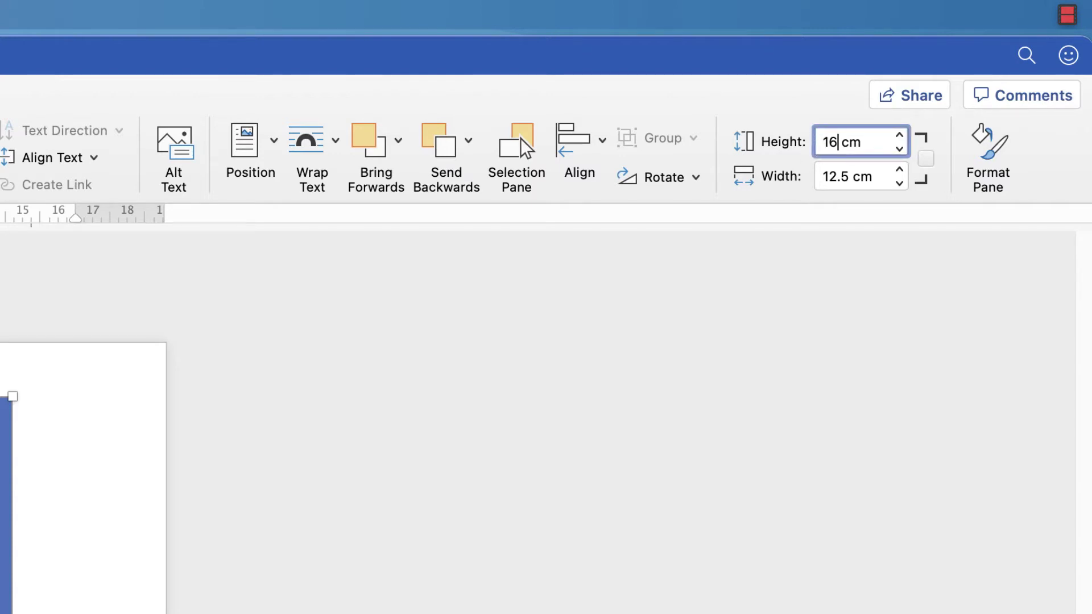
pyautogui.press('Tab')
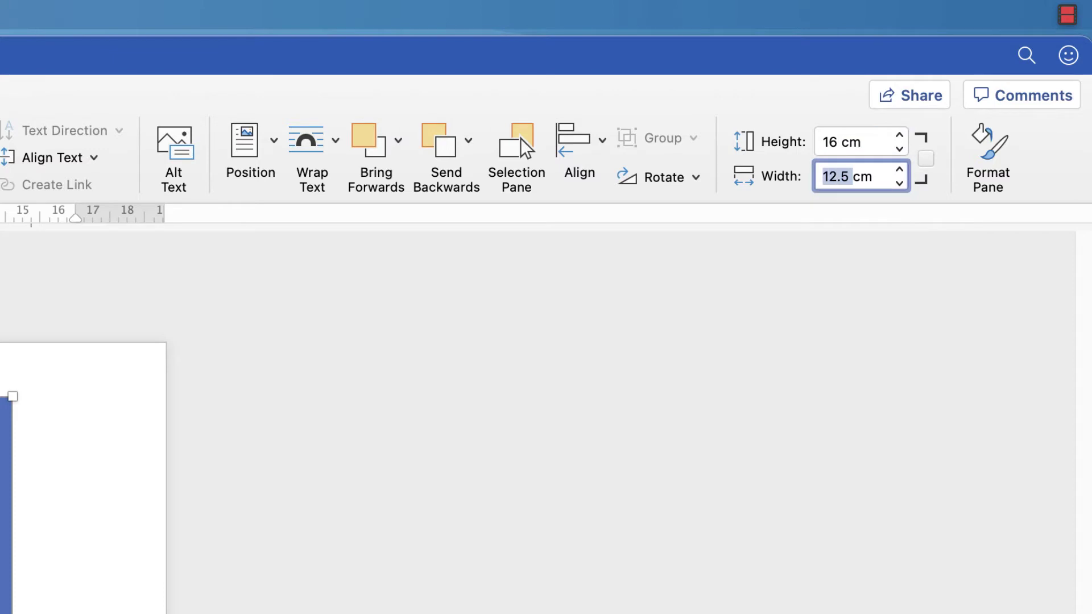
pyautogui.write('9')
pyautogui.press('Return')
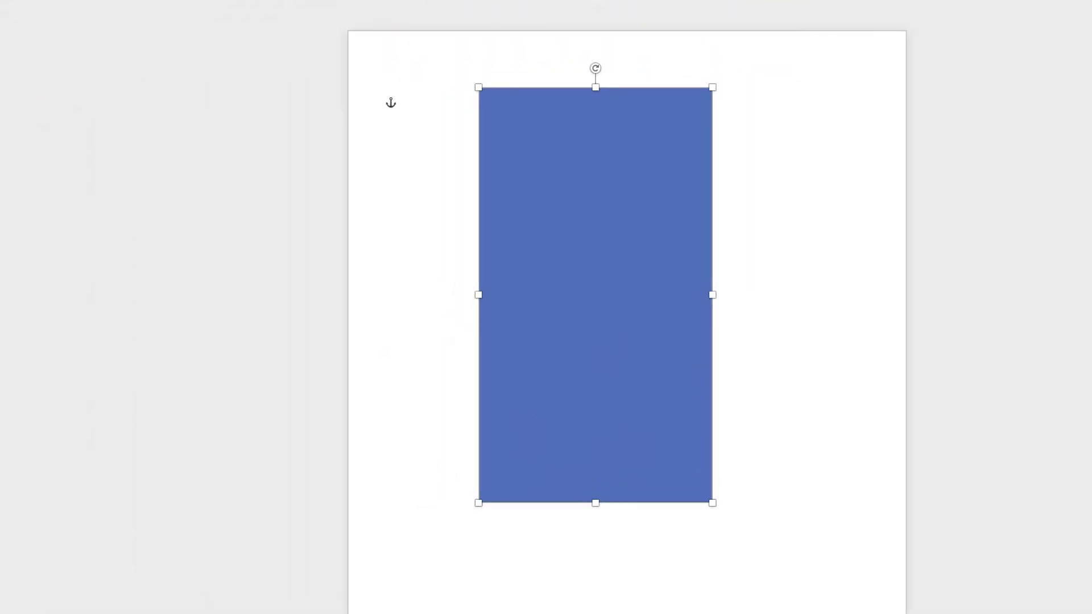
# - Move the rectangle, enlarge it proportionally to about 24.83 × 13.97 cm, nudge it left, then deselect
pyautogui.moveTo(659, 312); pyautogui.dragTo(648, 296)
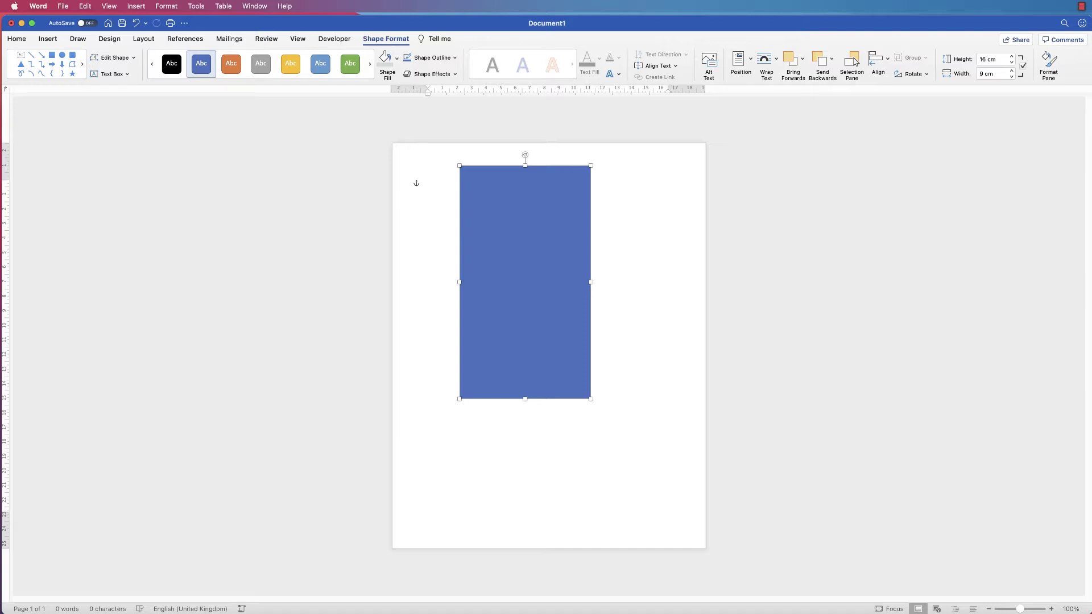
pyautogui.moveTo(591, 399); pyautogui.dragTo(663, 527)
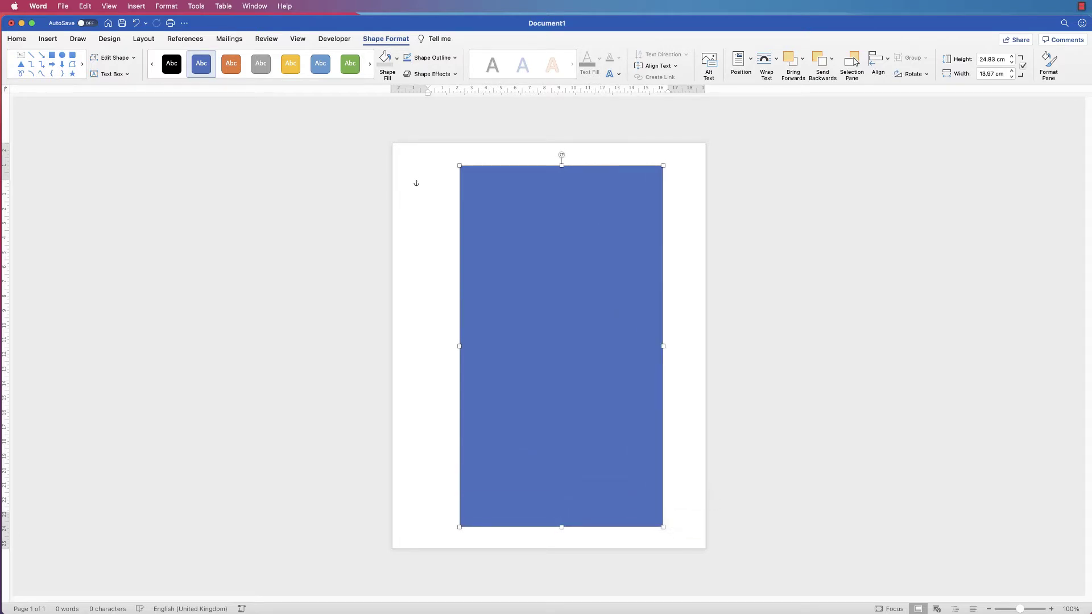
pyautogui.moveTo(575, 310); pyautogui.dragTo(559, 310)
pyautogui.press('Escape')
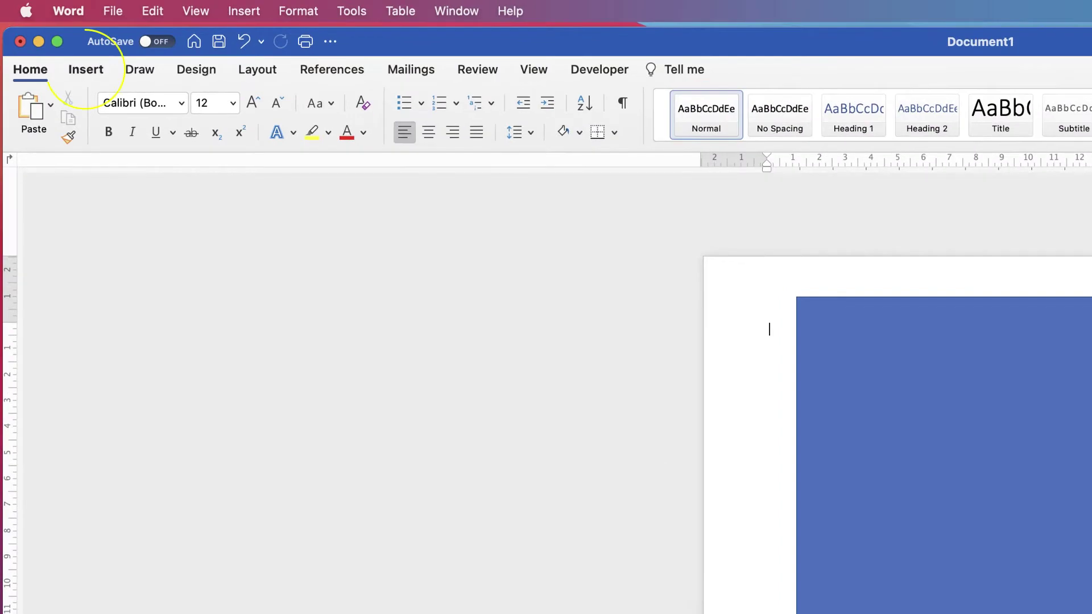
# - Search stock images for 'city' and insert the white wave-pattern architecture photo
pyautogui.click(85, 69)
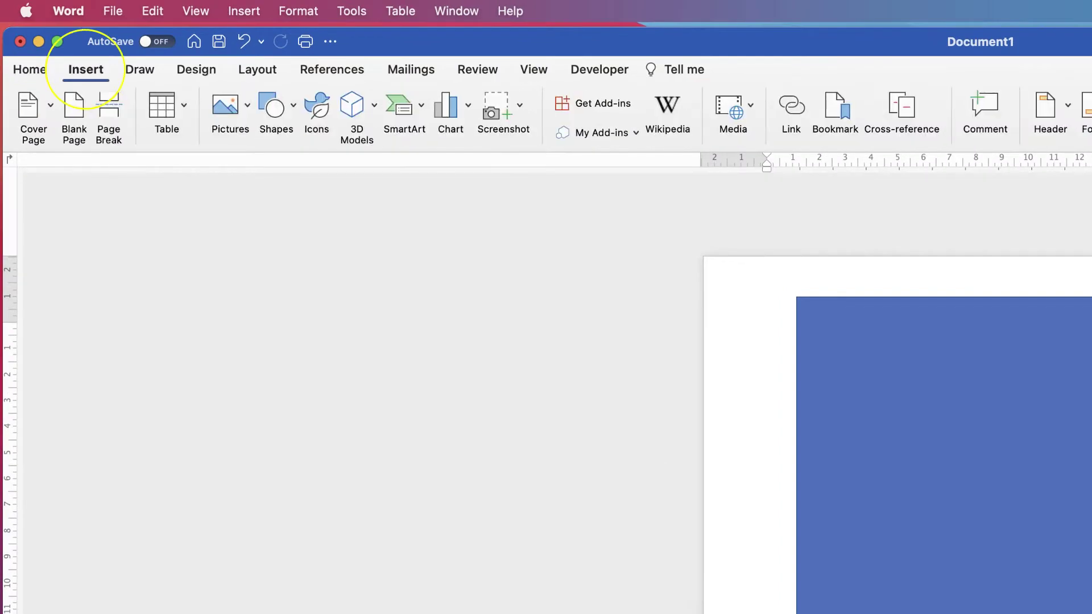
pyautogui.click(227, 106)
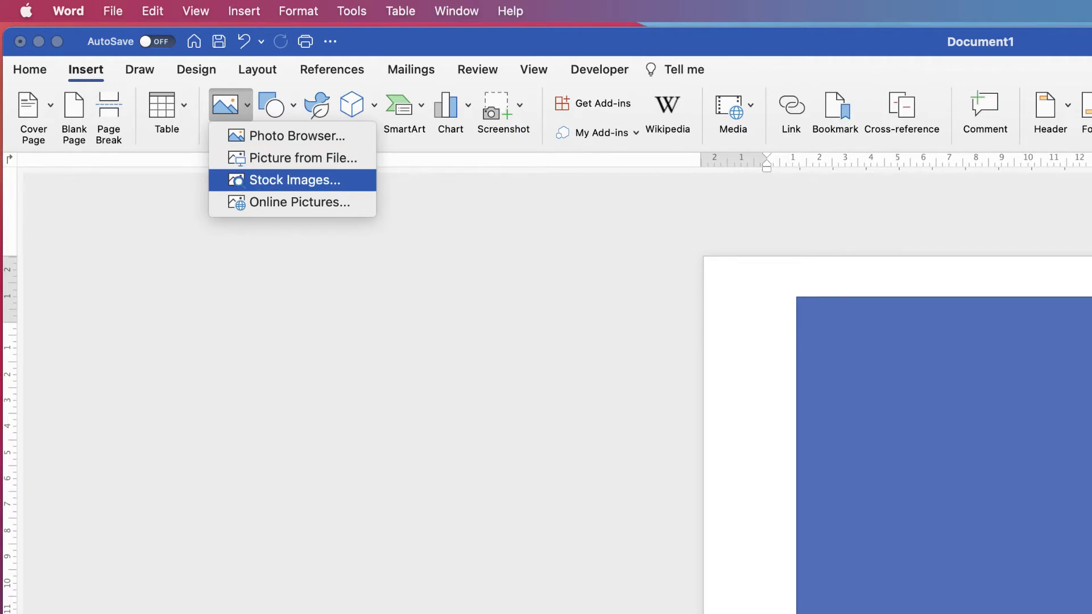
pyautogui.click(295, 180)
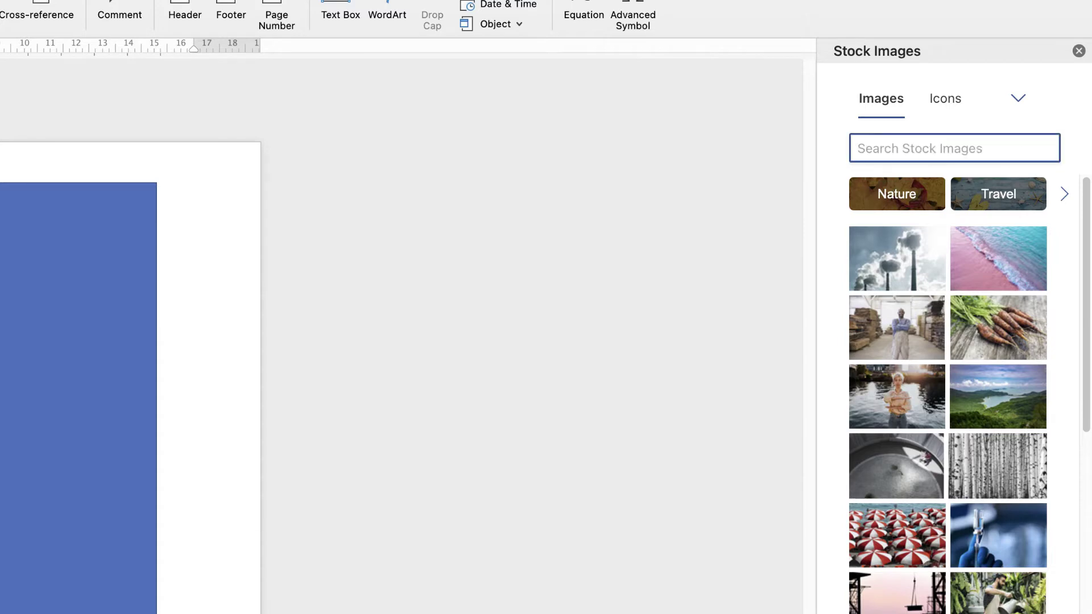
pyautogui.write('city')
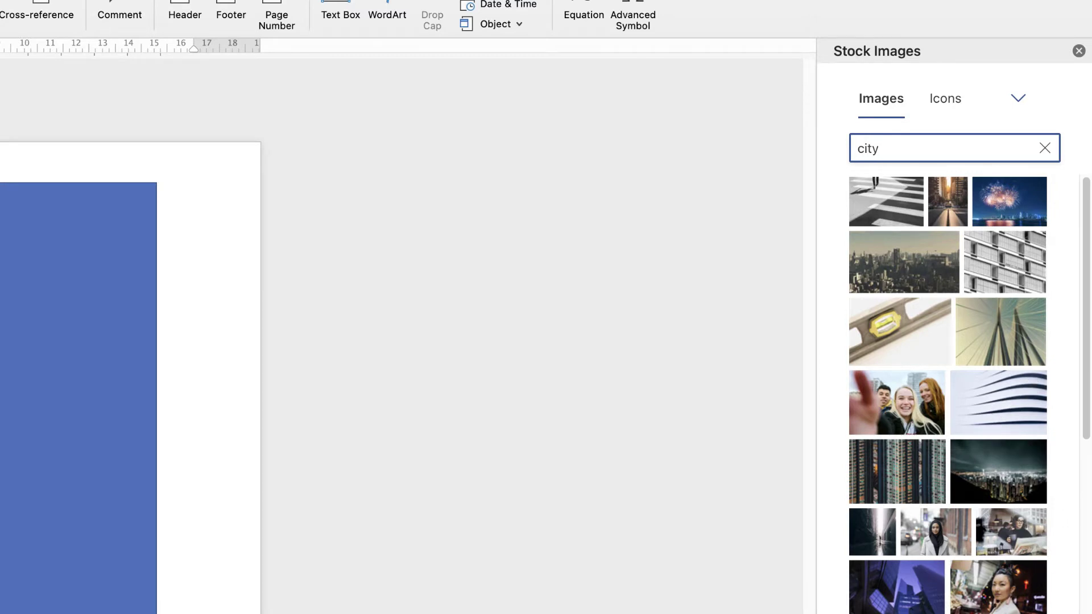
pyautogui.click(1033, 385)
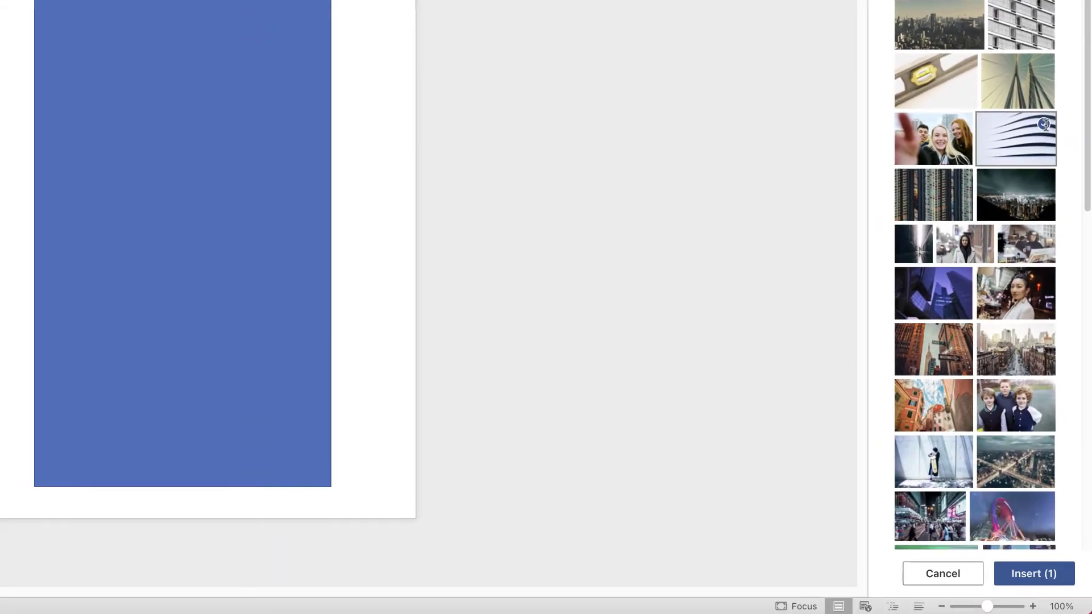
pyautogui.click(1037, 579)
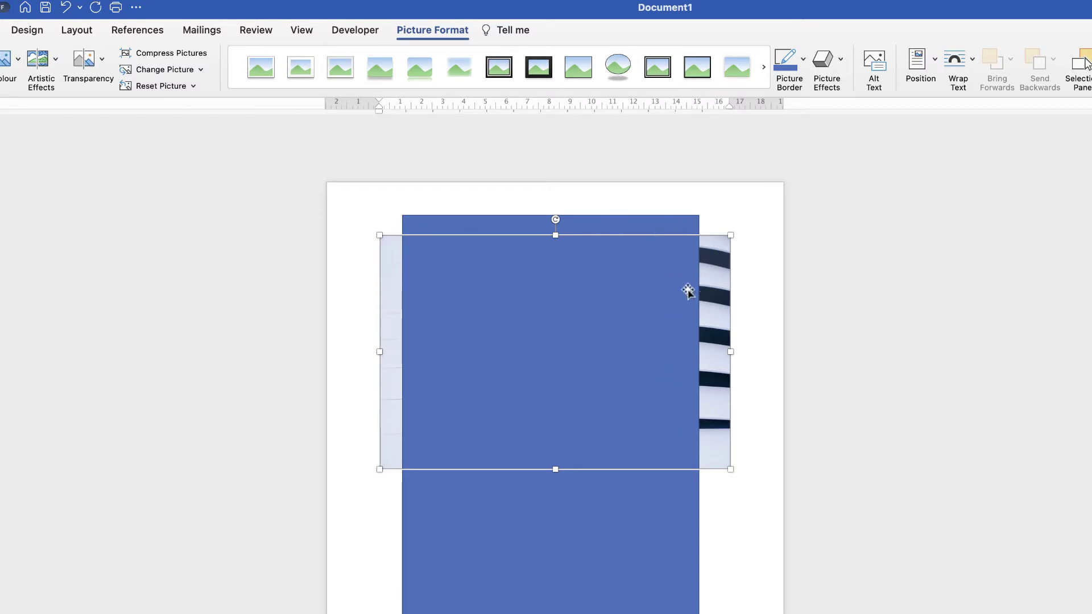
# - Bring up the wave photo's context menu for its Wrap Text options
pyautogui.rightClick(709, 312)
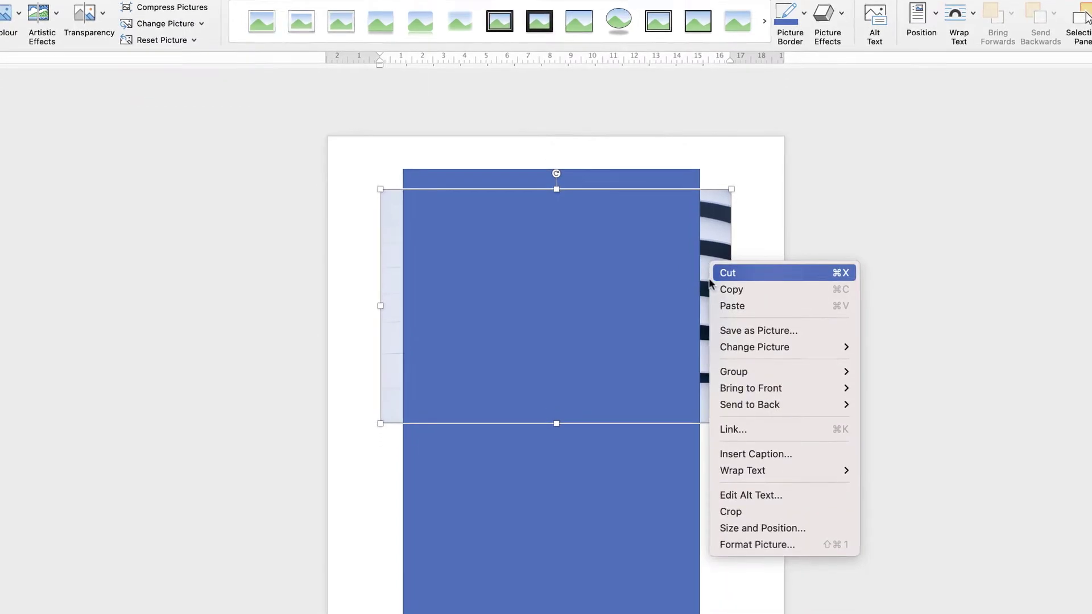
pyautogui.moveTo(818, 516)
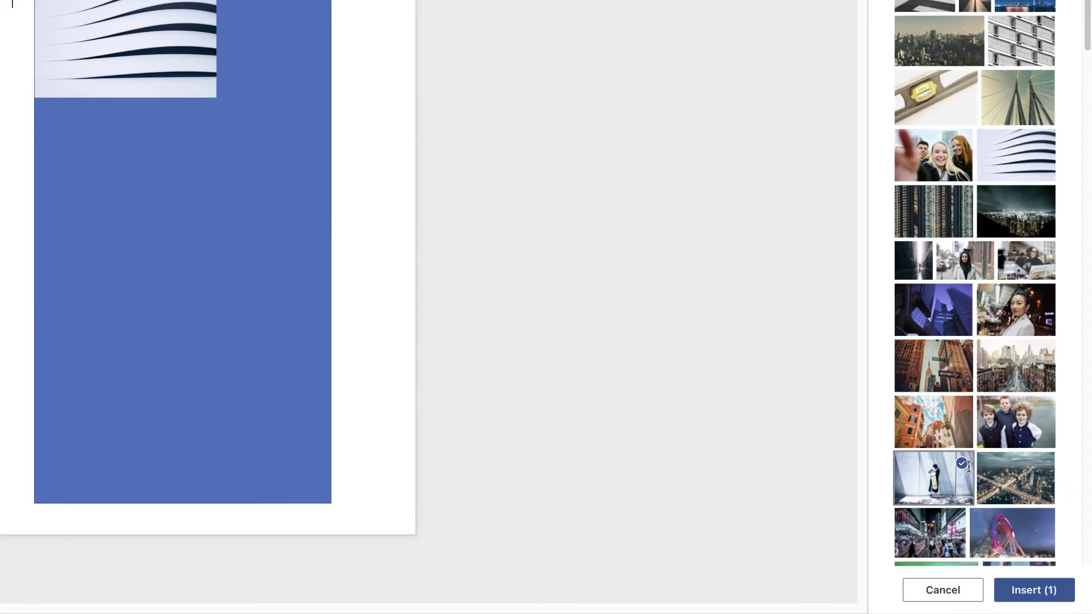
# - Insert the second city stock photo, the skateboarder by a concrete wall
pyautogui.click(1025, 592)
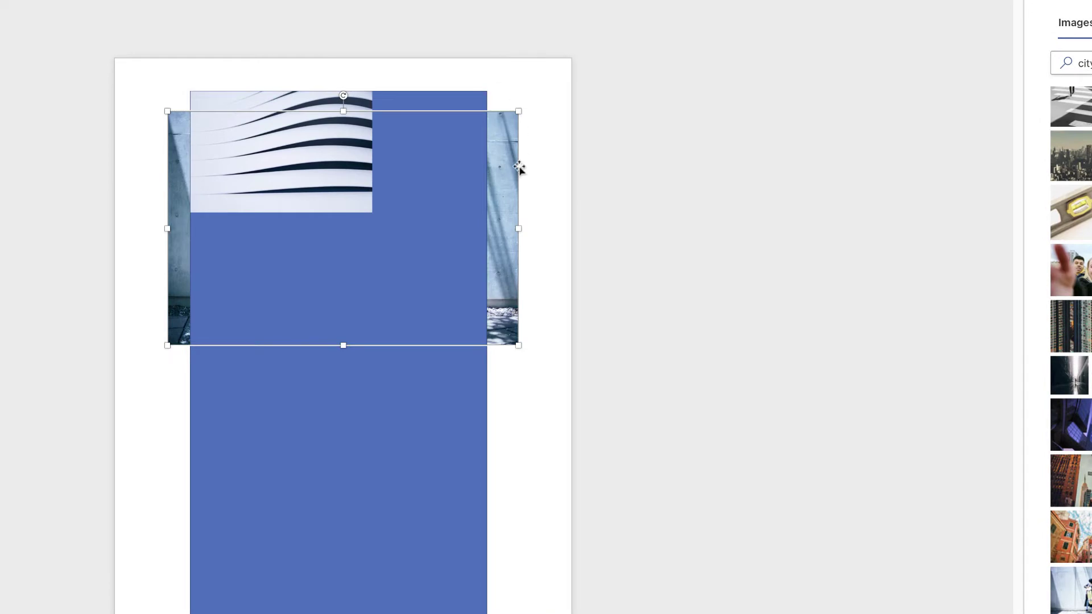
pyautogui.click(485, 169)
pyautogui.rightClick(486, 169)
pyautogui.click(500, 149)
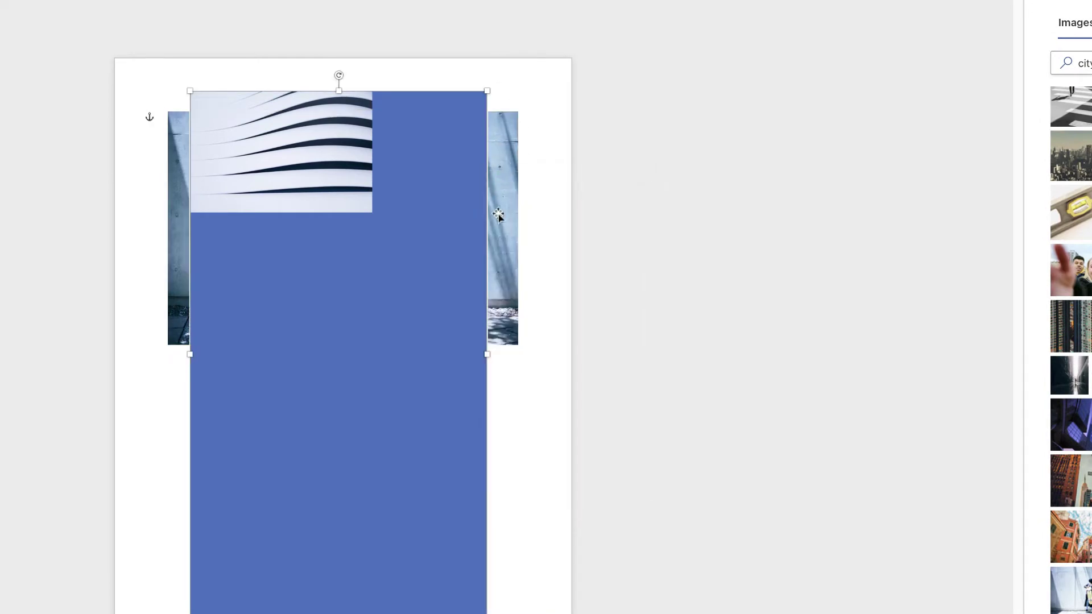
# - Set the skateboarder photo's wrapping to In Front of Text
pyautogui.click(500, 221)
pyautogui.rightClick(501, 223)
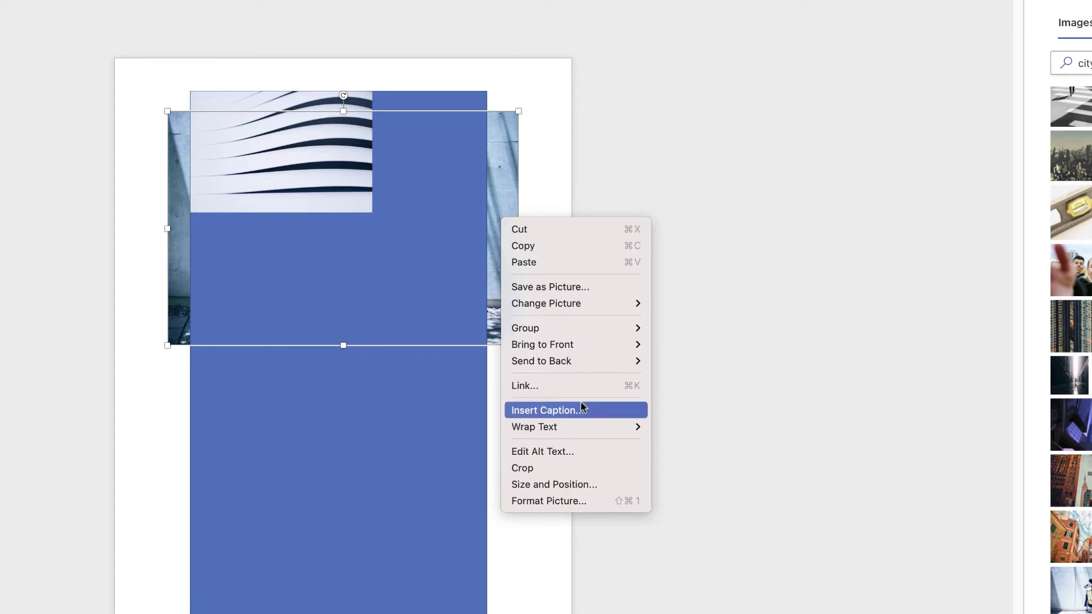
pyautogui.moveTo(615, 427)
pyautogui.click(685, 540)
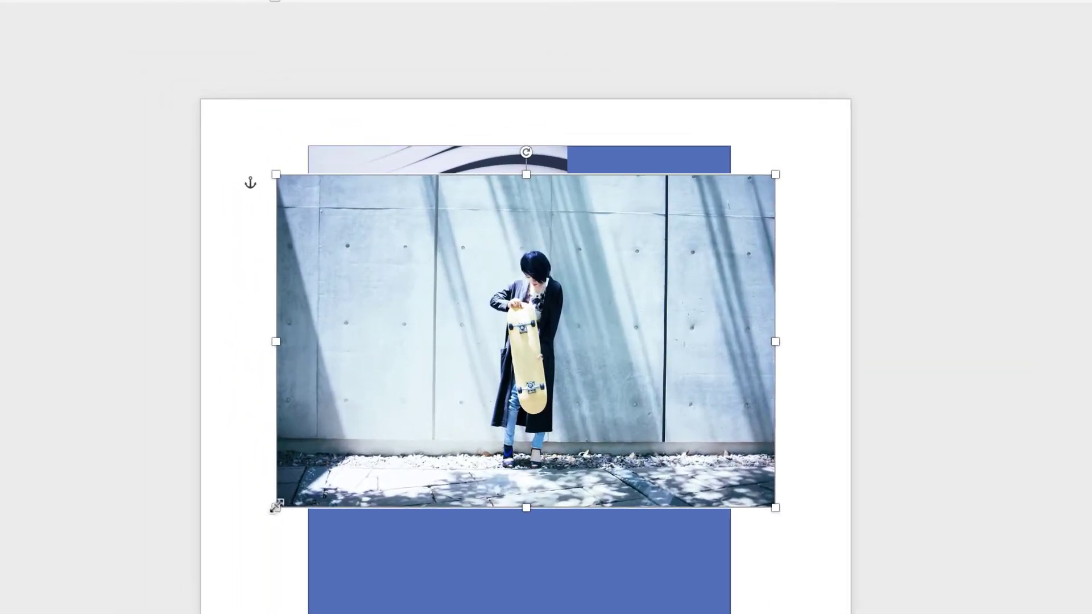
# - Shrink the skateboarder photo to about 8.57 × 5.72 cm and place it beside the wave image
pyautogui.moveTo(215, 416); pyautogui.dragTo(344, 341)
pyautogui.moveTo(432, 419); pyautogui.dragTo(555, 343)
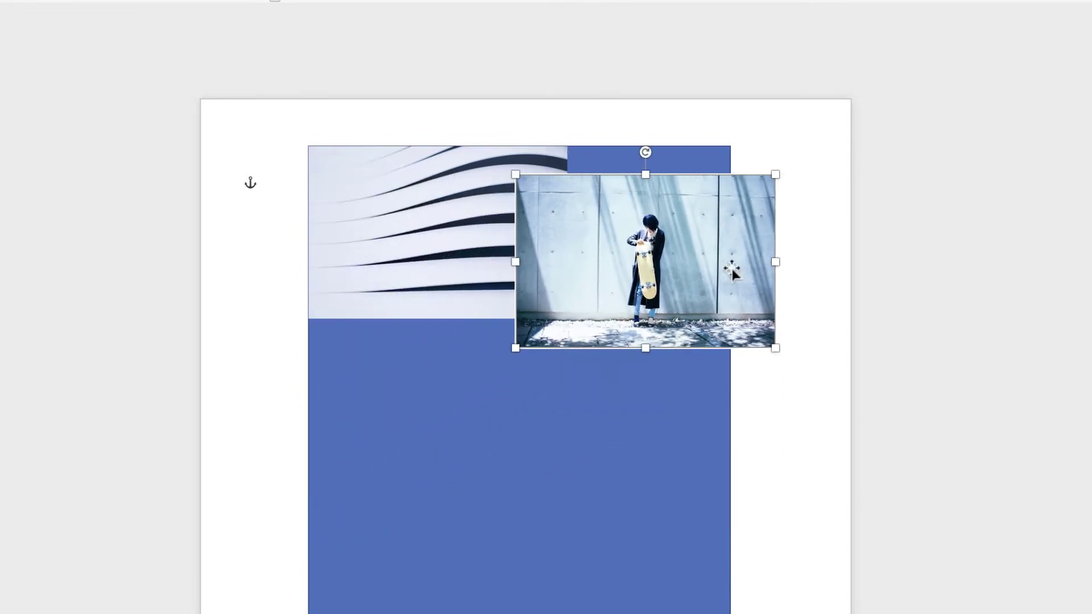
pyautogui.moveTo(694, 253); pyautogui.dragTo(686, 219)
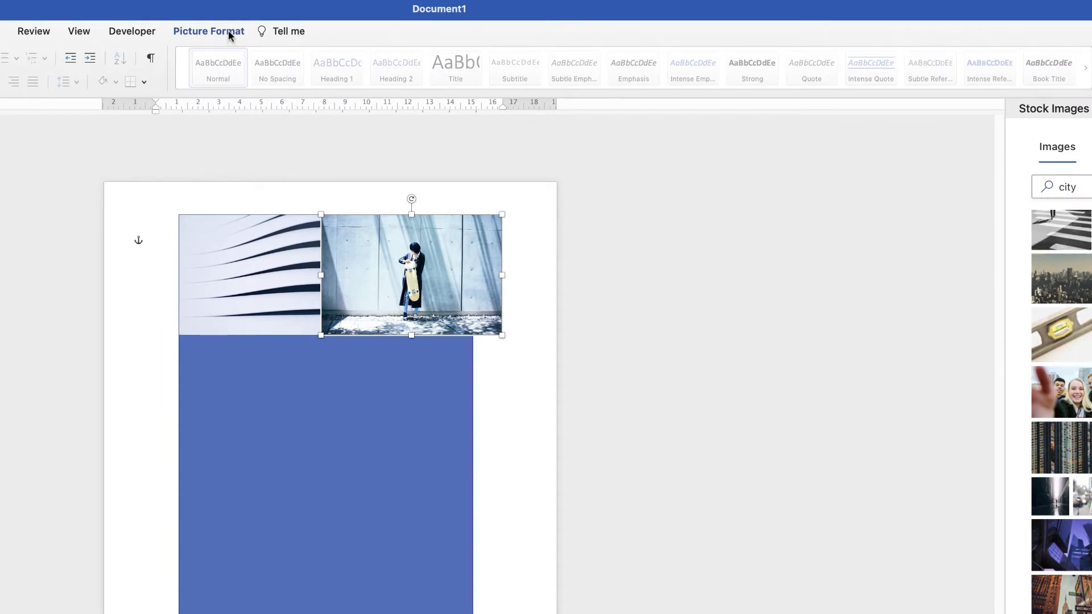
# - Crop the skateboarder photo's right side and reposition it within the frame, flush beside the wave photo
pyautogui.click(230, 31)
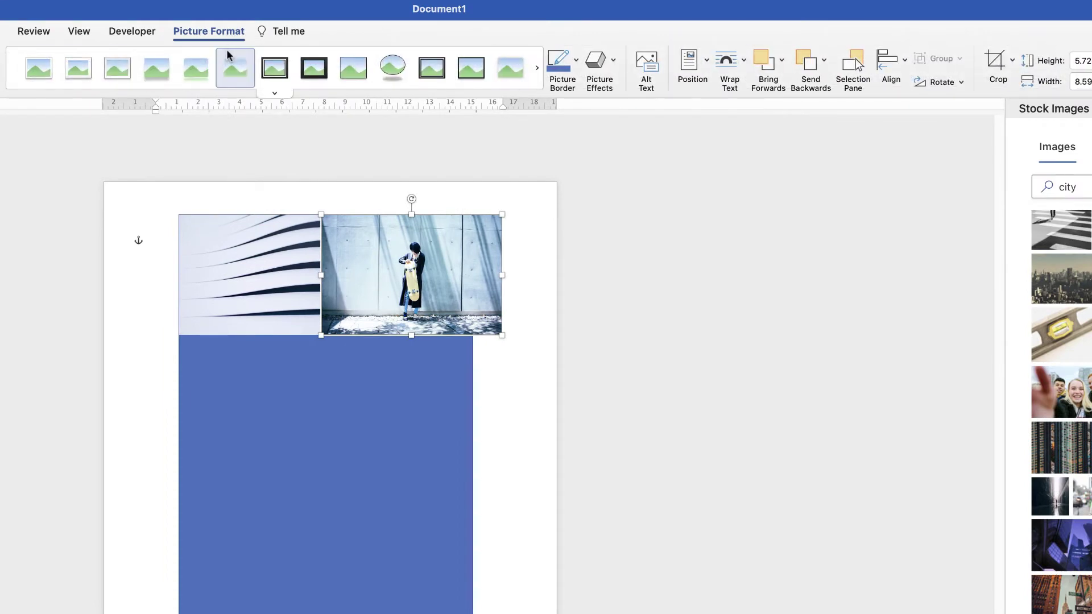
pyautogui.click(994, 64)
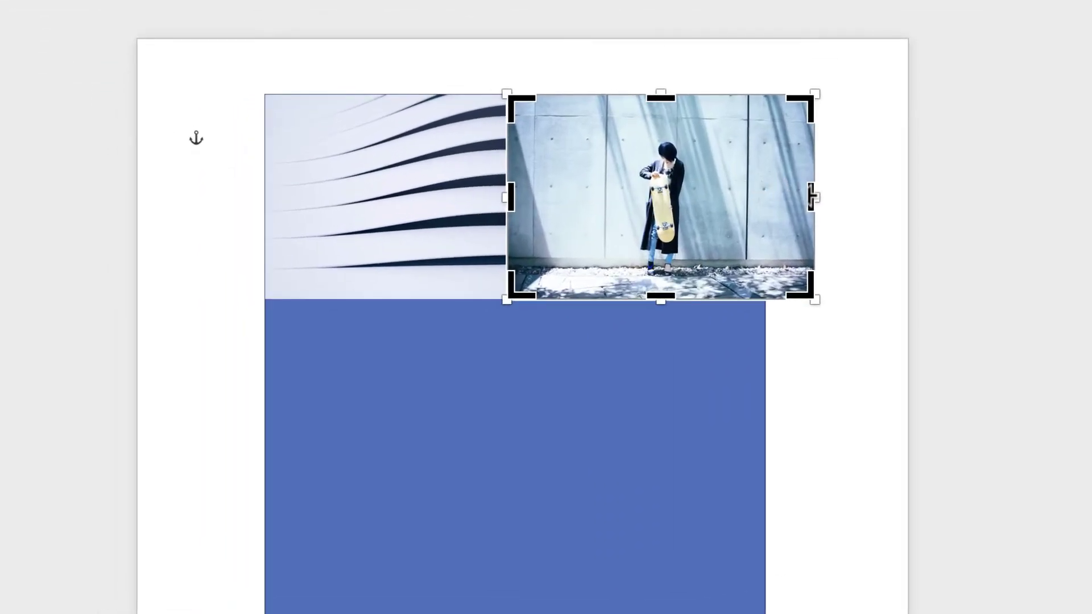
pyautogui.moveTo(813, 196); pyautogui.dragTo(767, 190)
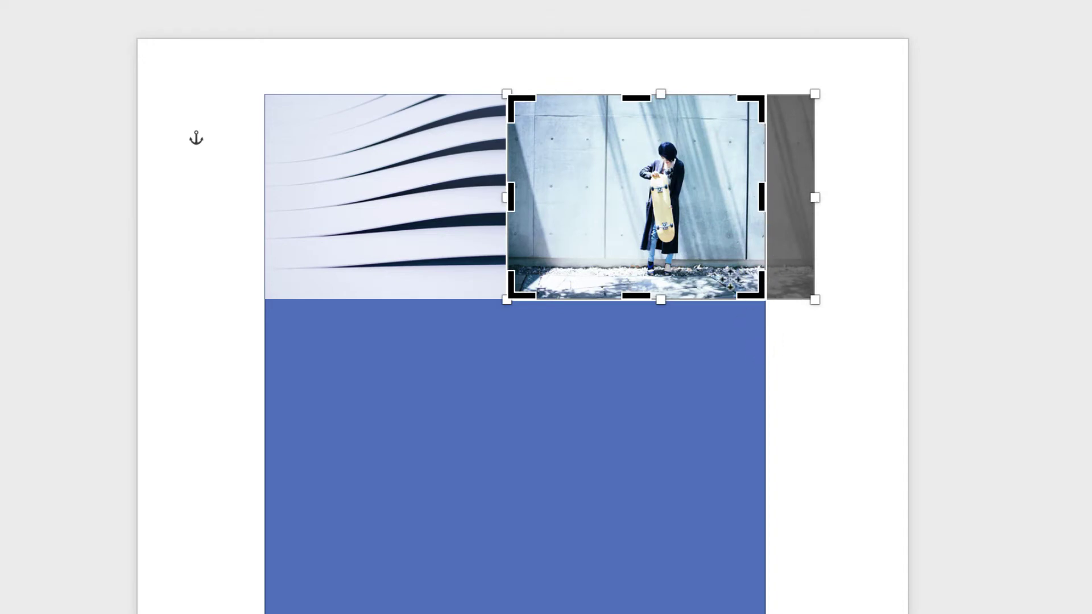
pyautogui.moveTo(512, 195); pyautogui.dragTo(576, 191)
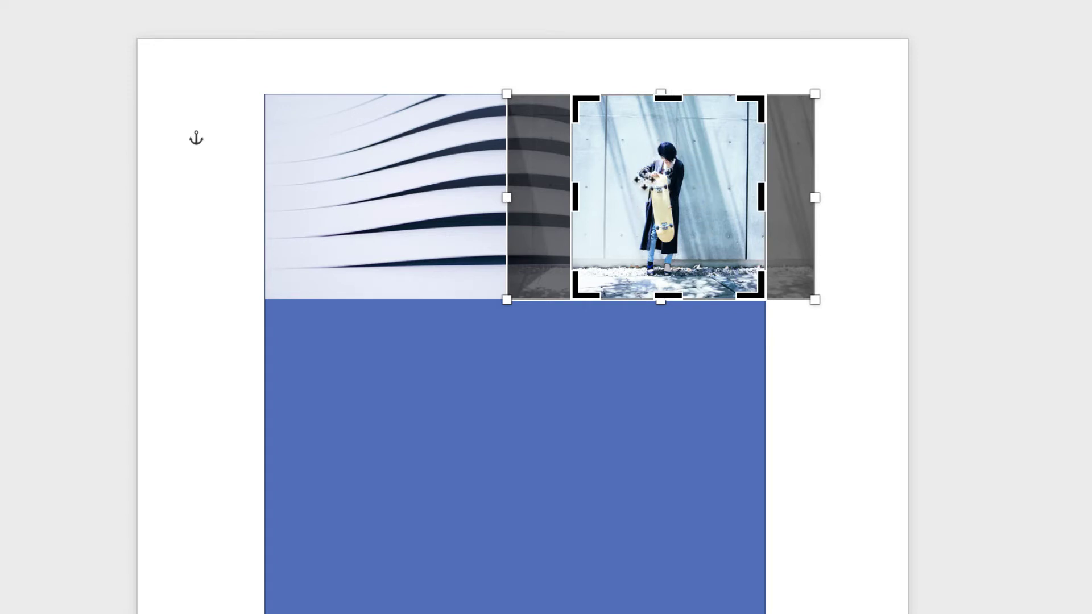
pyautogui.moveTo(649, 194); pyautogui.dragTo(671, 203)
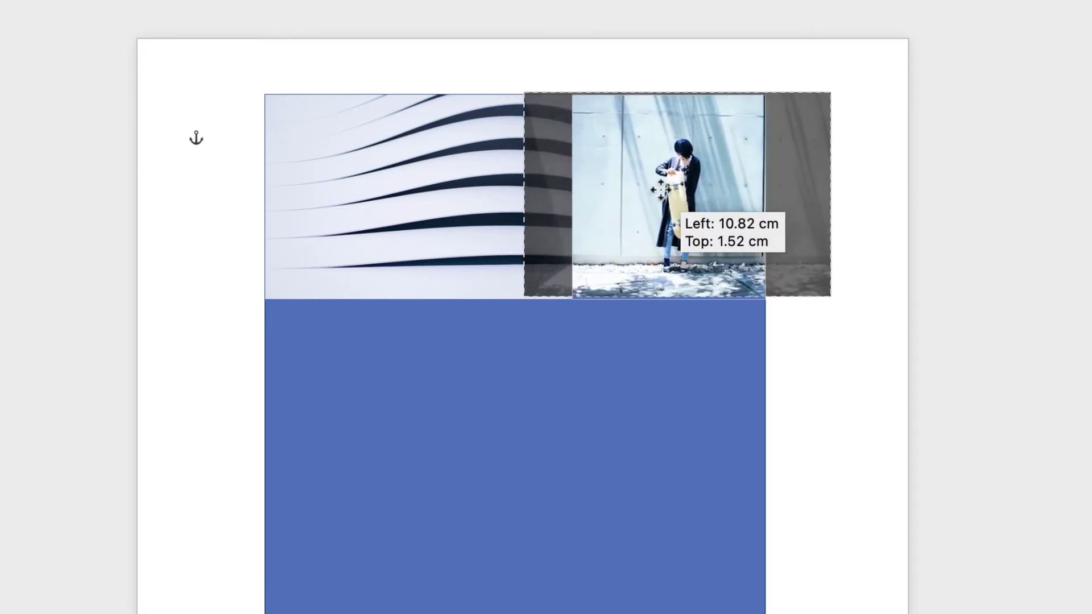
pyautogui.moveTo(663, 190)
pyautogui.mouseDown()
pyautogui.moveTo(674, 203)
pyautogui.moveTo(649, 198)
pyautogui.mouseUp()
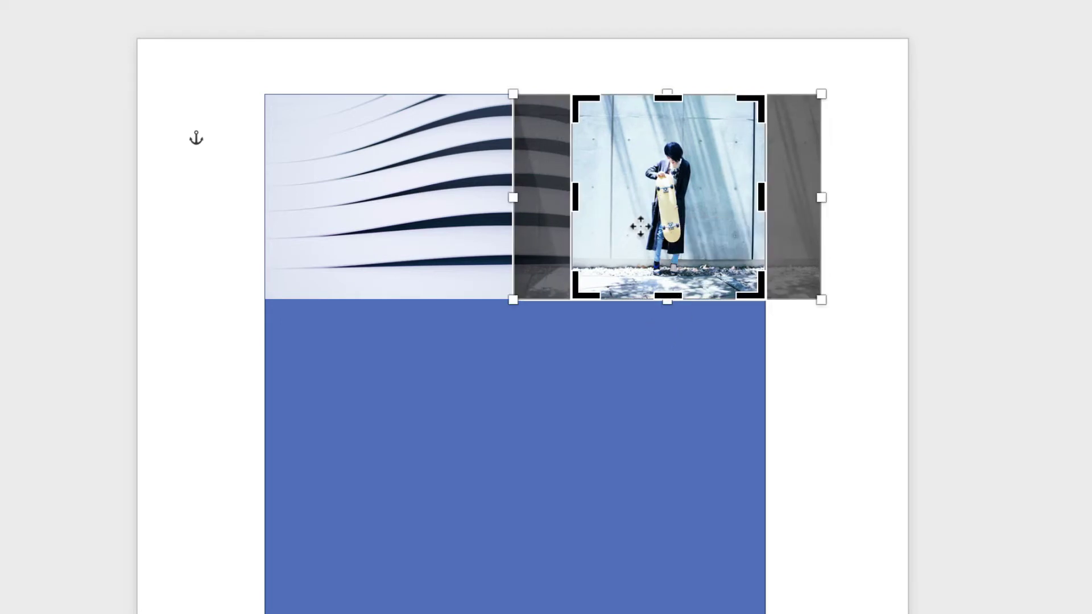
pyautogui.press('Escape')
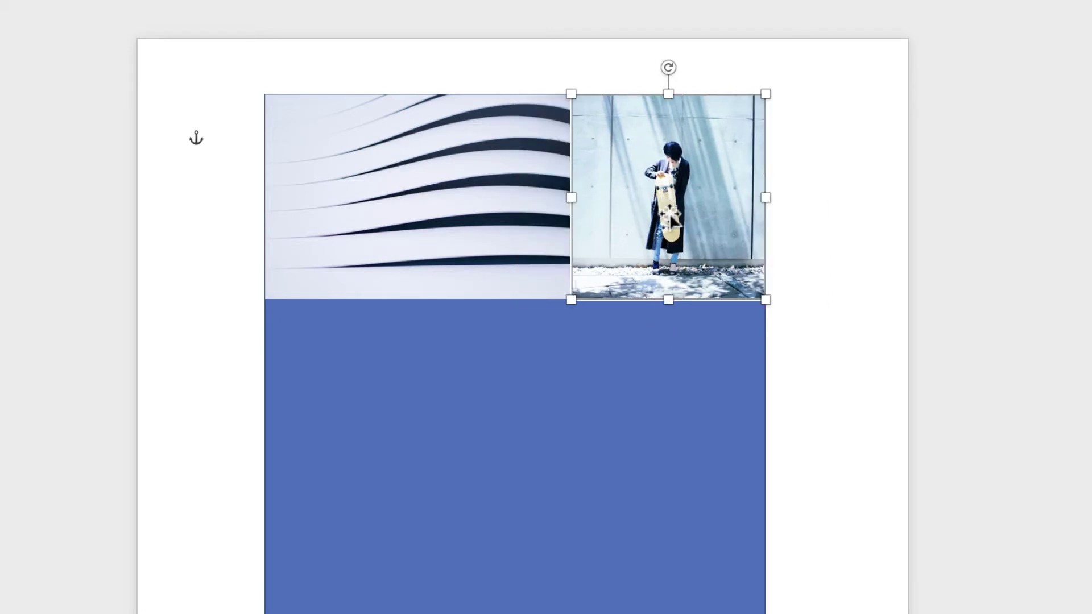
pyautogui.click(848, 328)
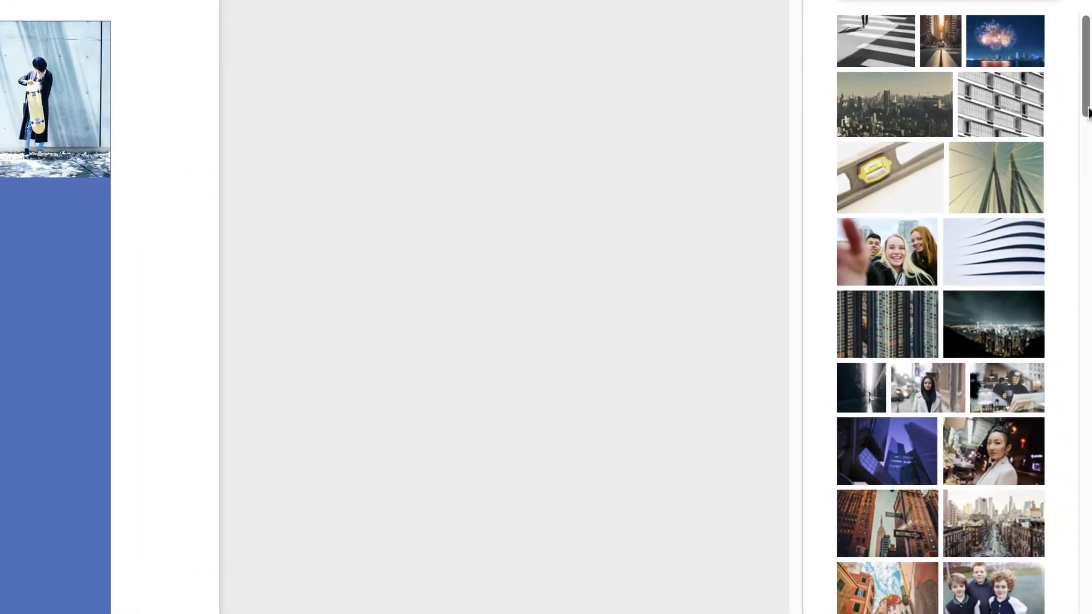
# - Set the upward-looking skyscraper photo to In Front of Text so it spans beneath the top row
pyautogui.moveTo(1087, 112); pyautogui.dragTo(1088, 182)
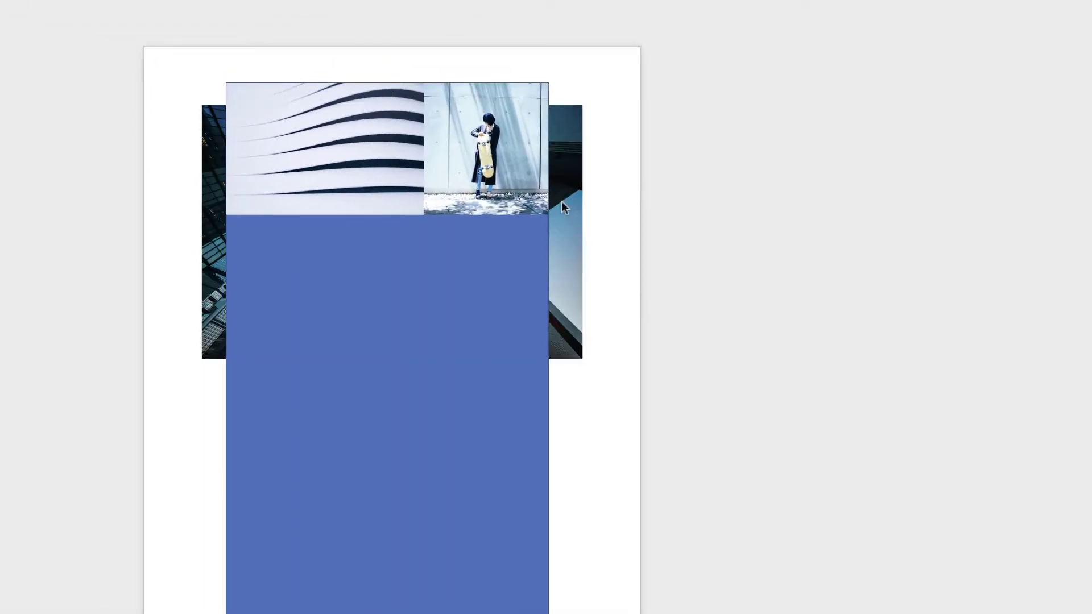
pyautogui.click(563, 205)
pyautogui.rightClick(566, 215)
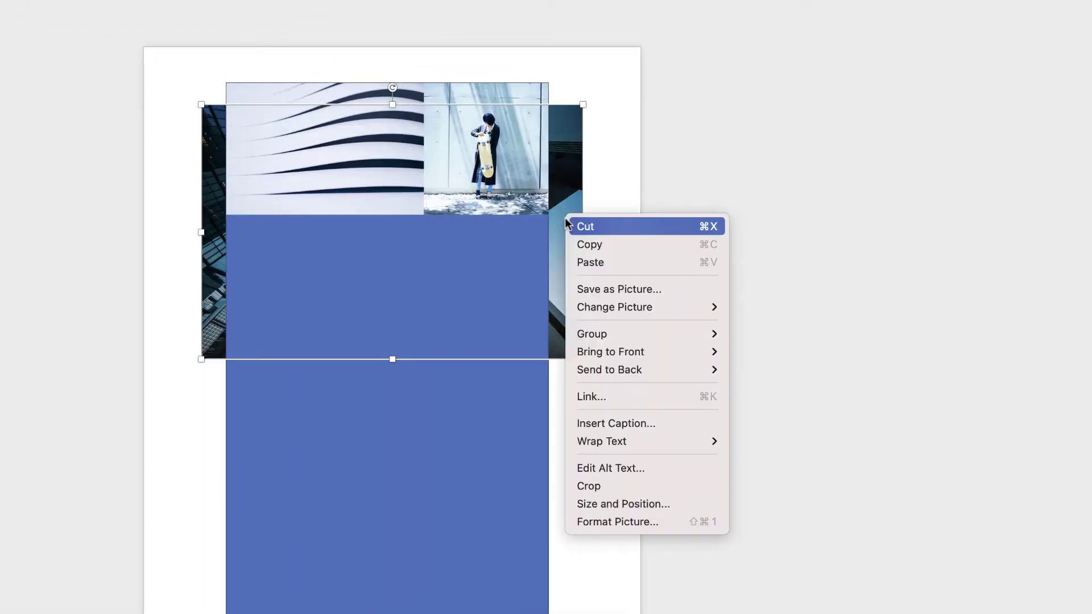
pyautogui.moveTo(622, 441)
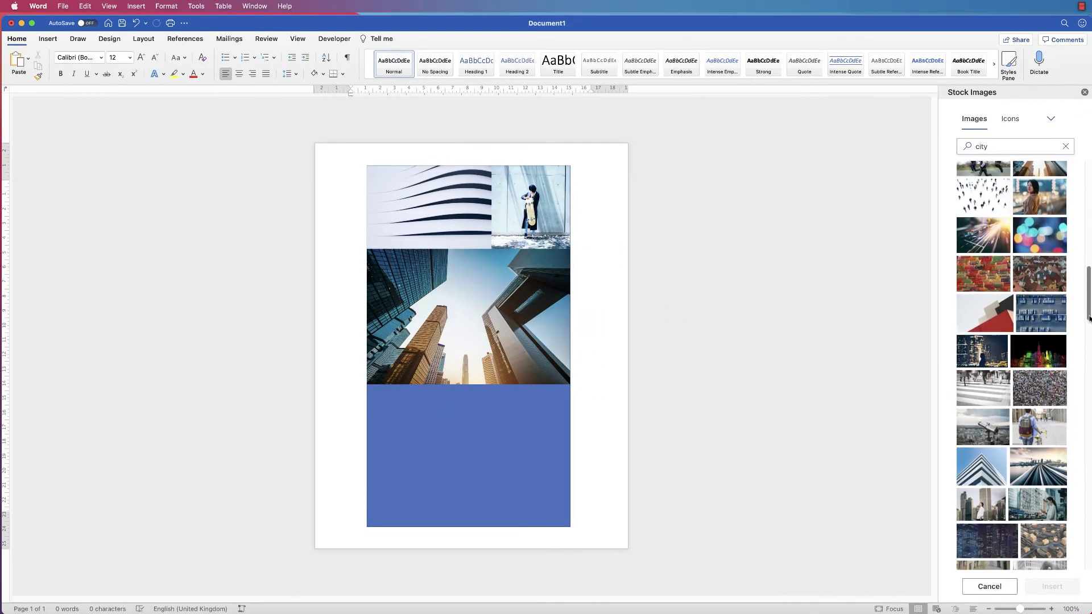
pyautogui.moveTo(1089, 321); pyautogui.dragTo(1089, 325)
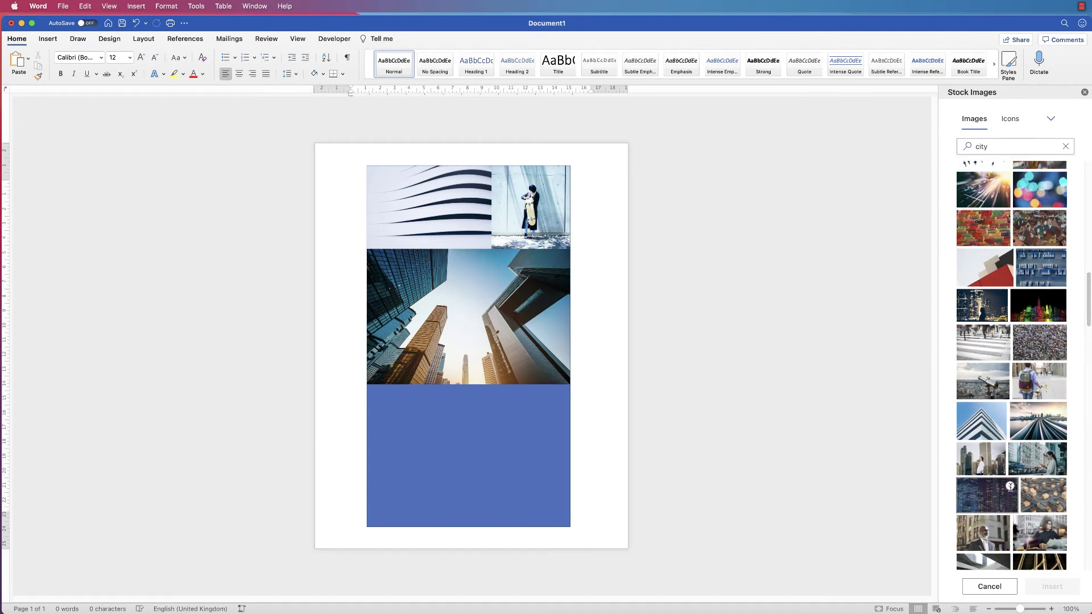
# - Insert the night skyscraper stock photo and set it to In Front of Text
pyautogui.click(1010, 486)
pyautogui.click(1057, 588)
pyautogui.rightClick(582, 296)
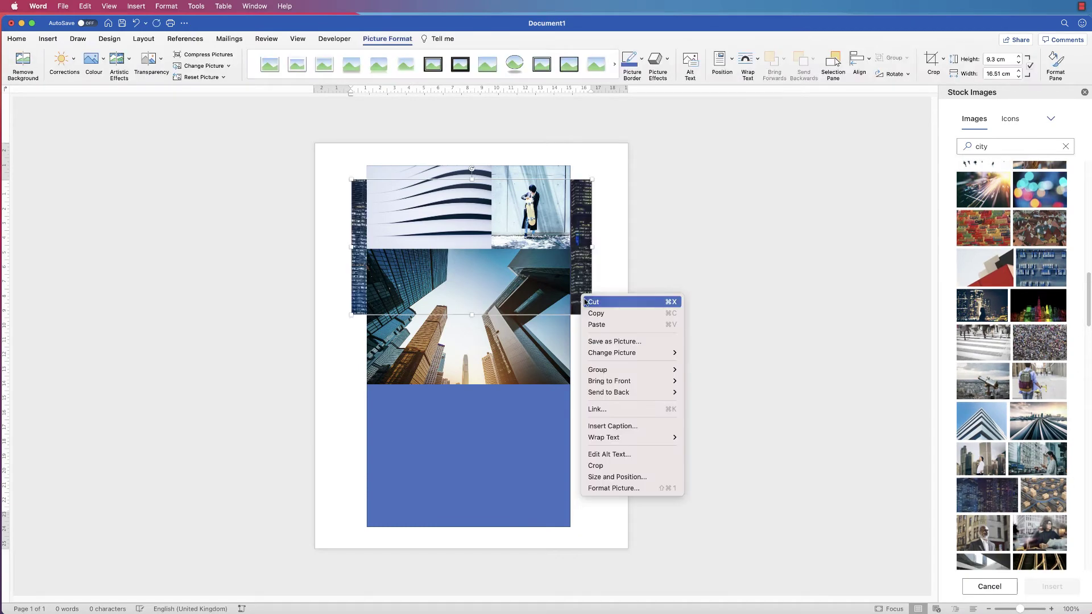
pyautogui.moveTo(600, 438)
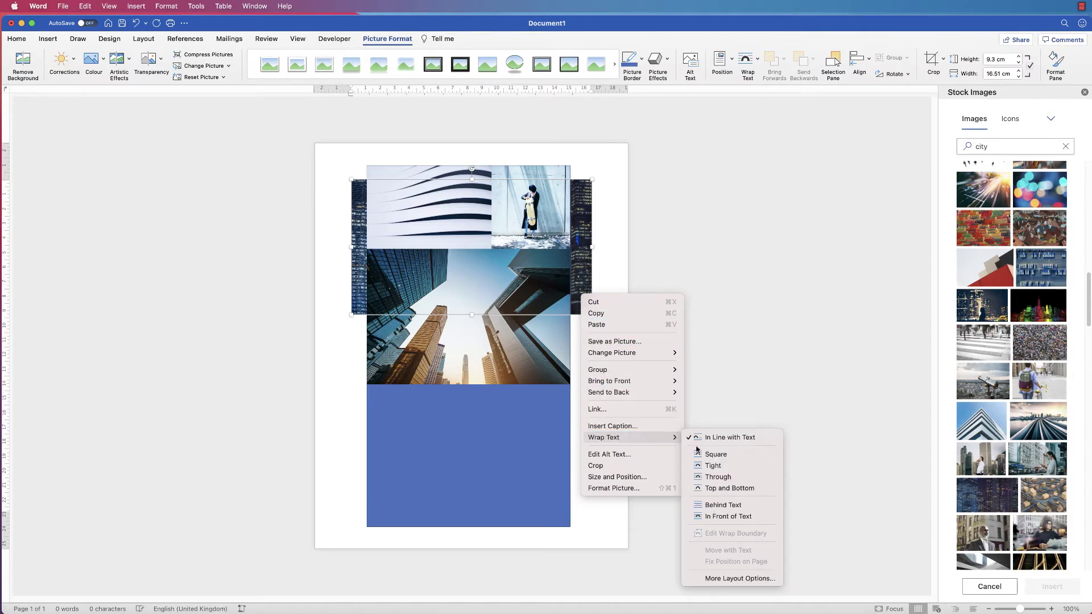
pyautogui.click(718, 515)
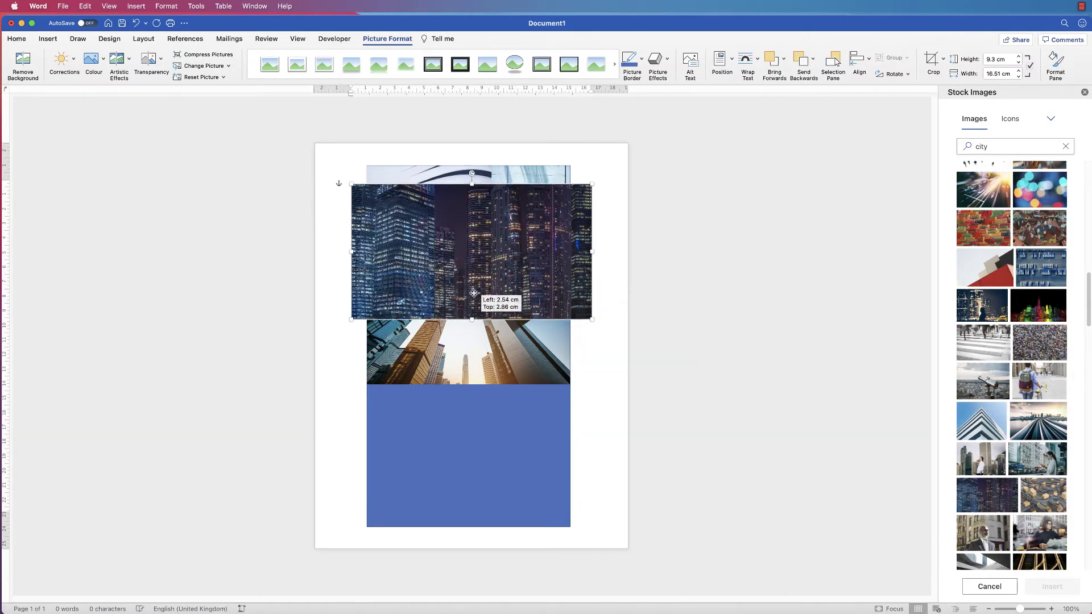
# - Move the night photo to the collage's bottom-left, enlarge it, and send it backward
pyautogui.moveTo(473, 300); pyautogui.dragTo(451, 504)
pyautogui.moveTo(570, 391); pyautogui.dragTo(583, 384)
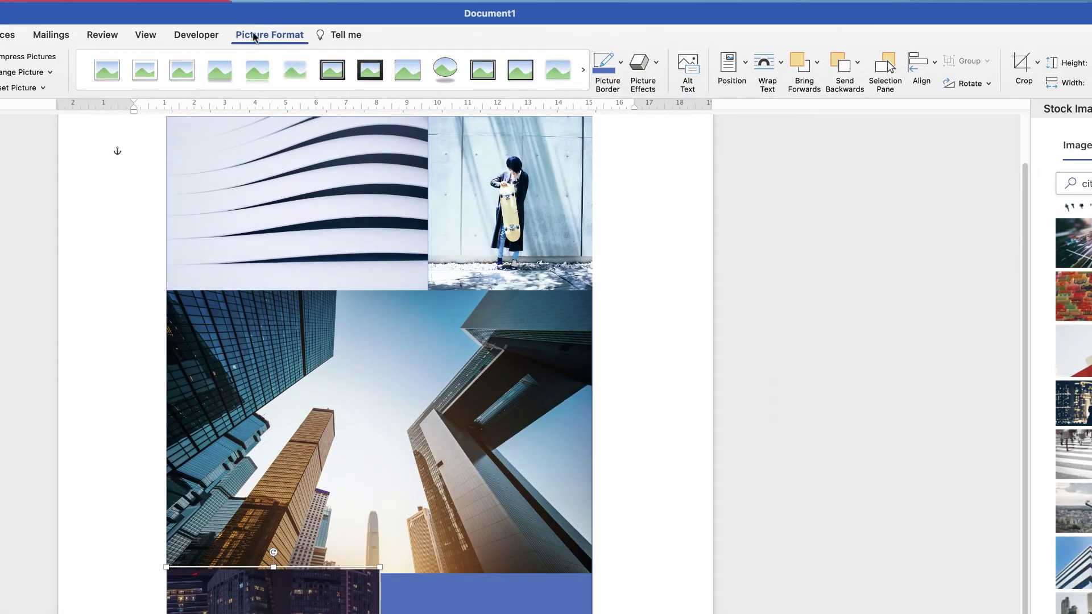
pyautogui.click(843, 72)
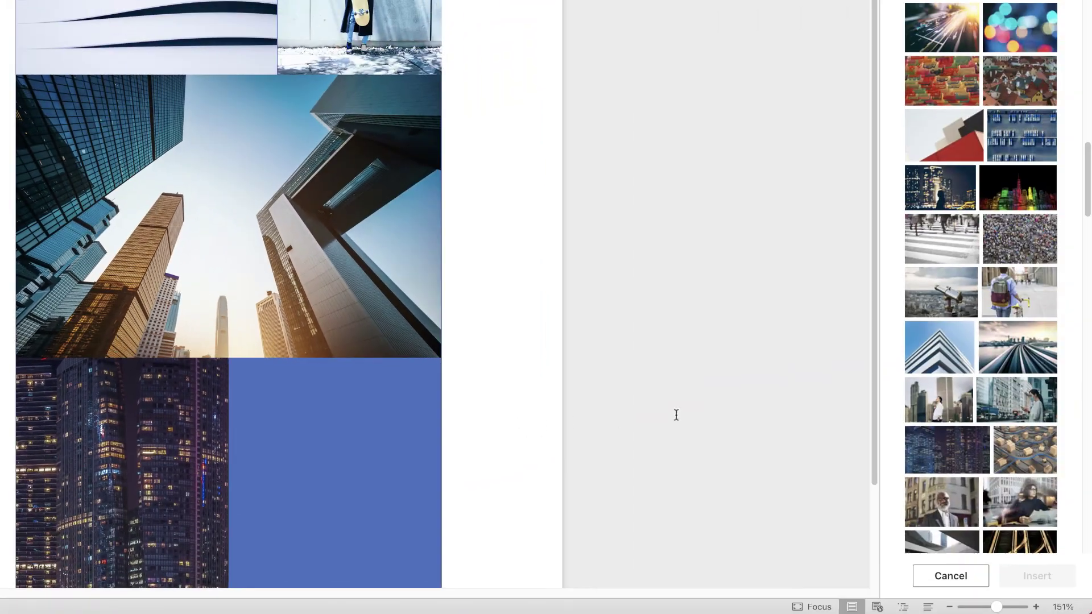
# - Insert the road-and-skyline stock photo, set it In Front of Text, and move it down the collage
pyautogui.click(1043, 334)
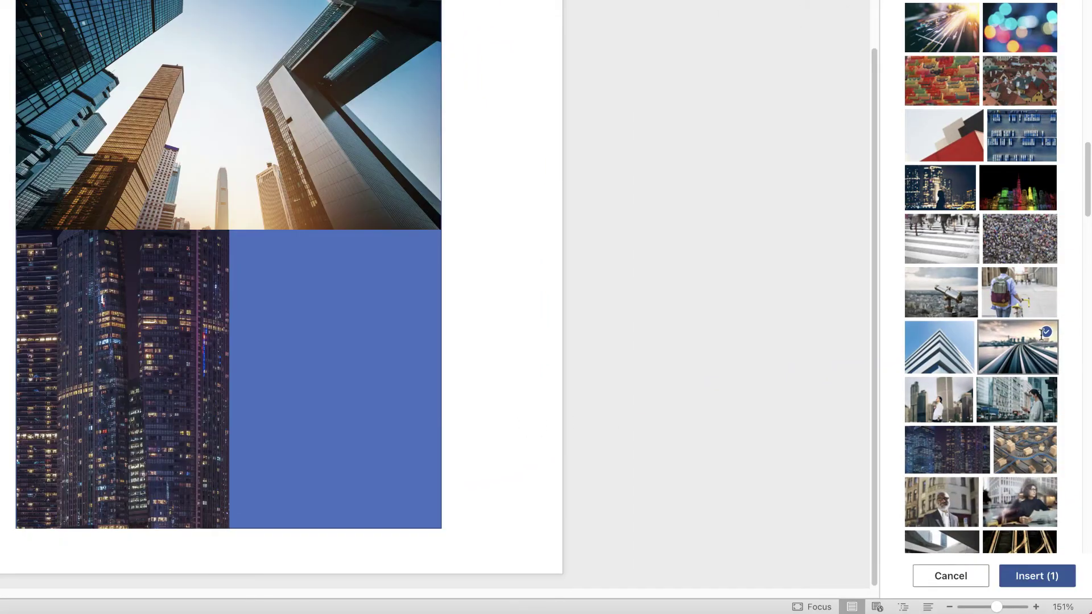
pyautogui.click(1032, 580)
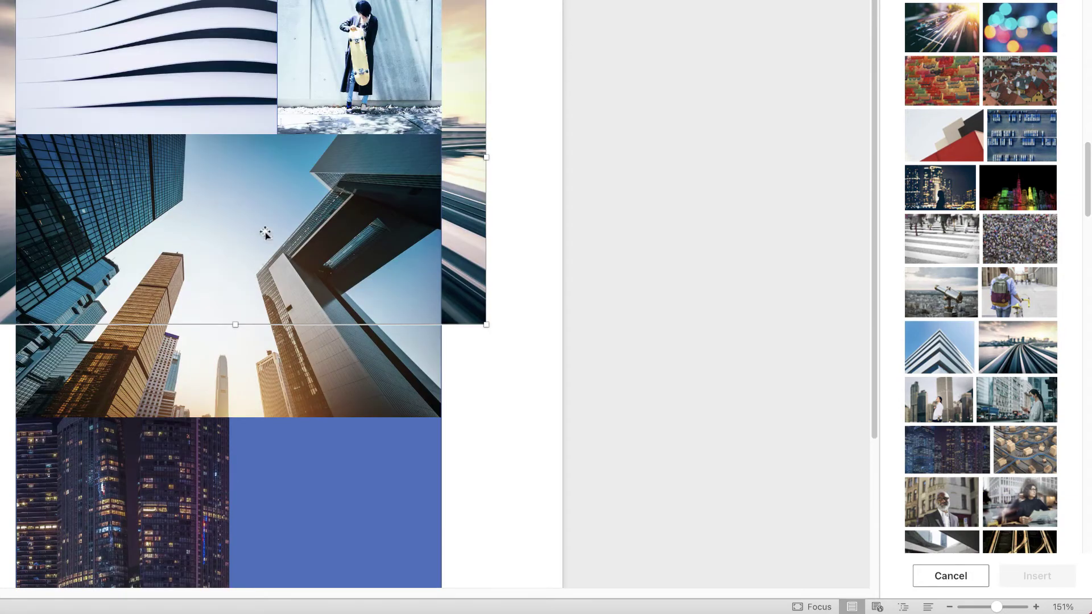
pyautogui.rightClick(463, 196)
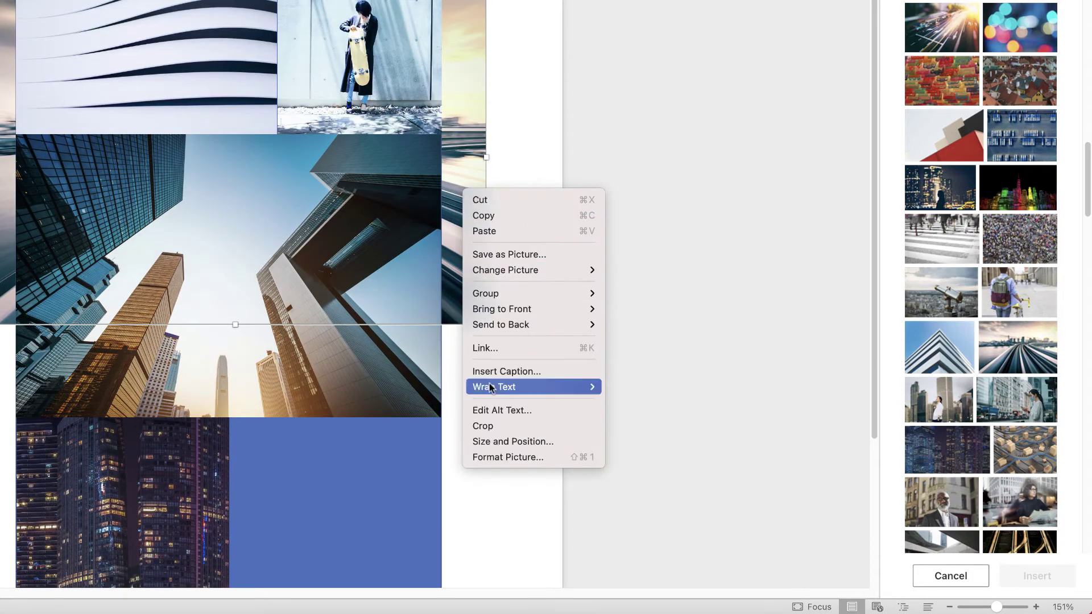
pyautogui.moveTo(490, 386)
pyautogui.click(623, 490)
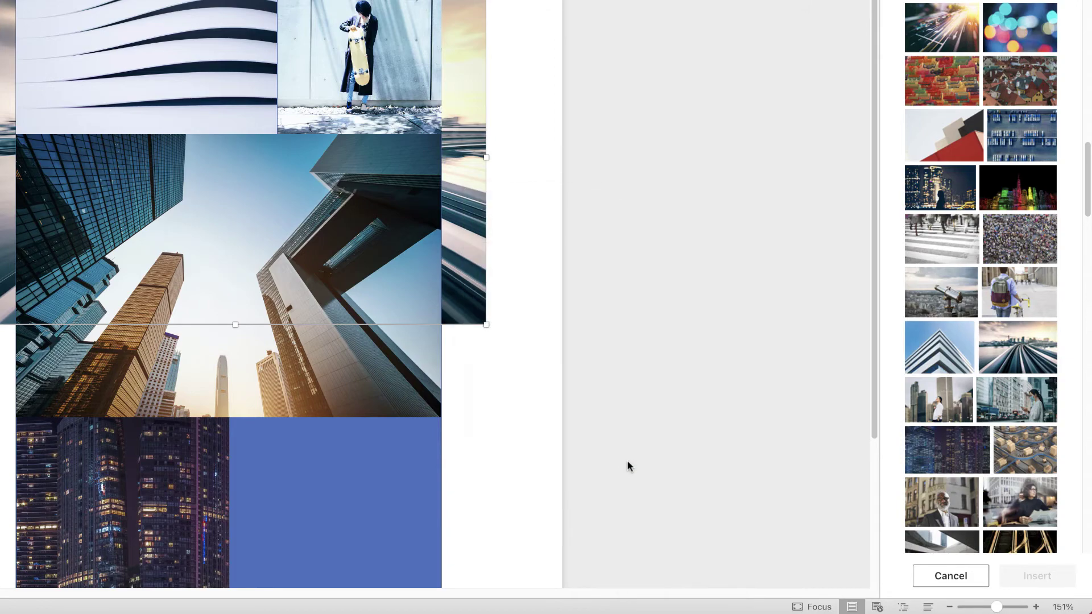
pyautogui.click(995, 608)
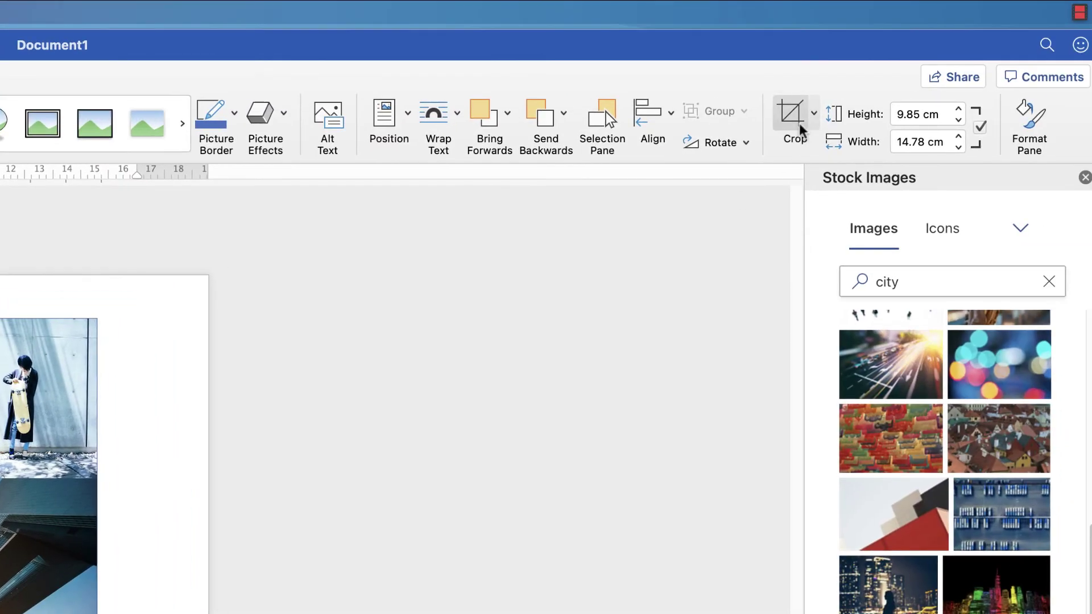
# - Trim the road photo, fit it beside the night-city photo, then zoom out to view the page
pyautogui.click(792, 116)
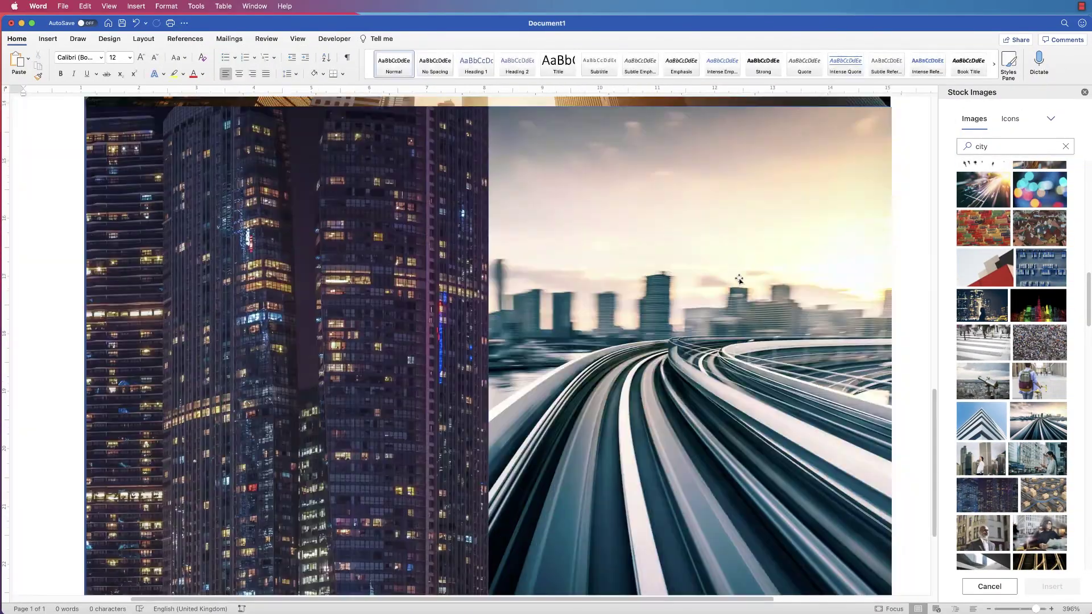
pyautogui.moveTo(740, 278); pyautogui.dragTo(738, 277)
pyautogui.click(908, 314)
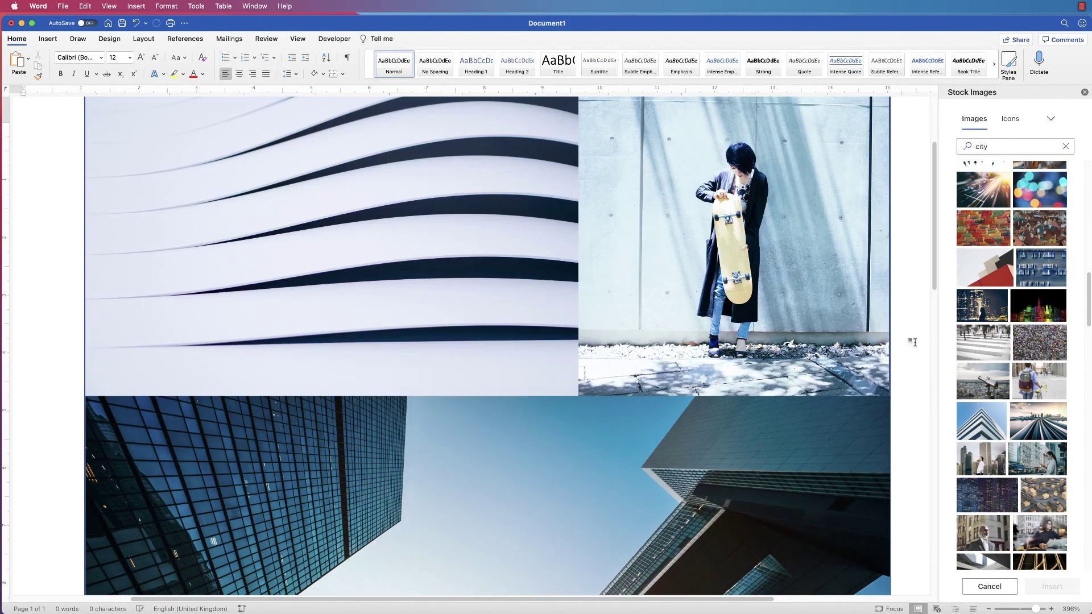
pyautogui.moveTo(938, 376); pyautogui.dragTo(930, 376)
pyautogui.scroll(-15, 921, 284)
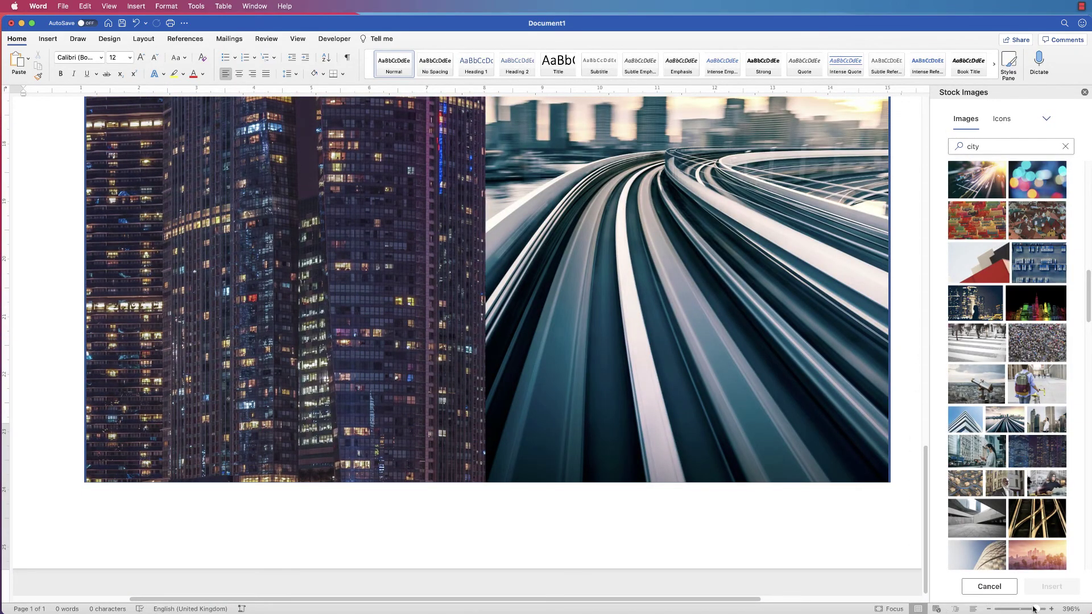
pyautogui.moveTo(1035, 609); pyautogui.dragTo(1026, 609)
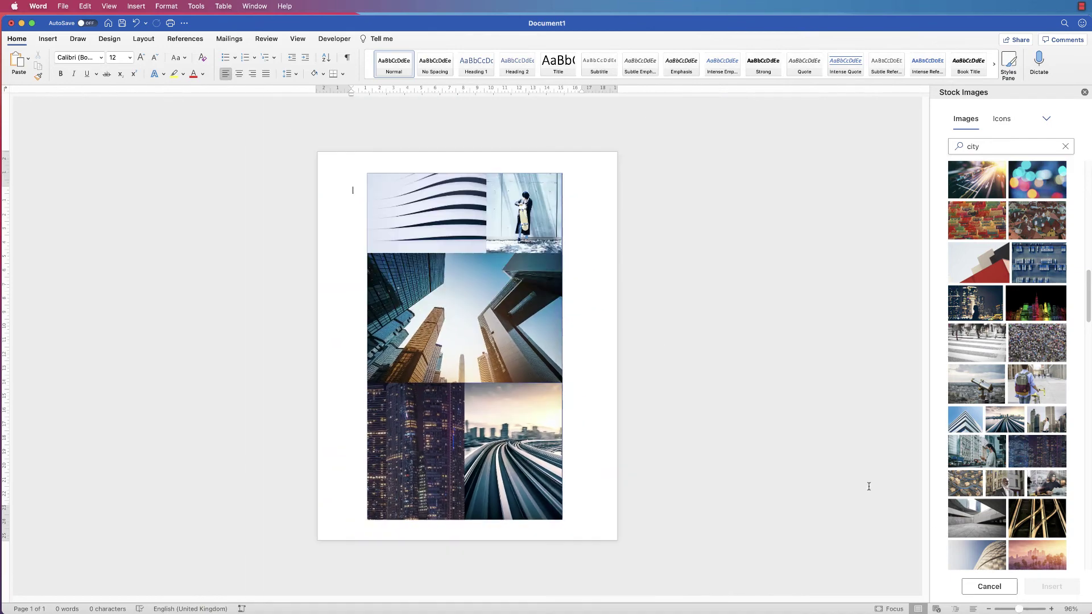
# - Select the five city photos and combine them with Picture Format > Group
pyautogui.click(523, 411)
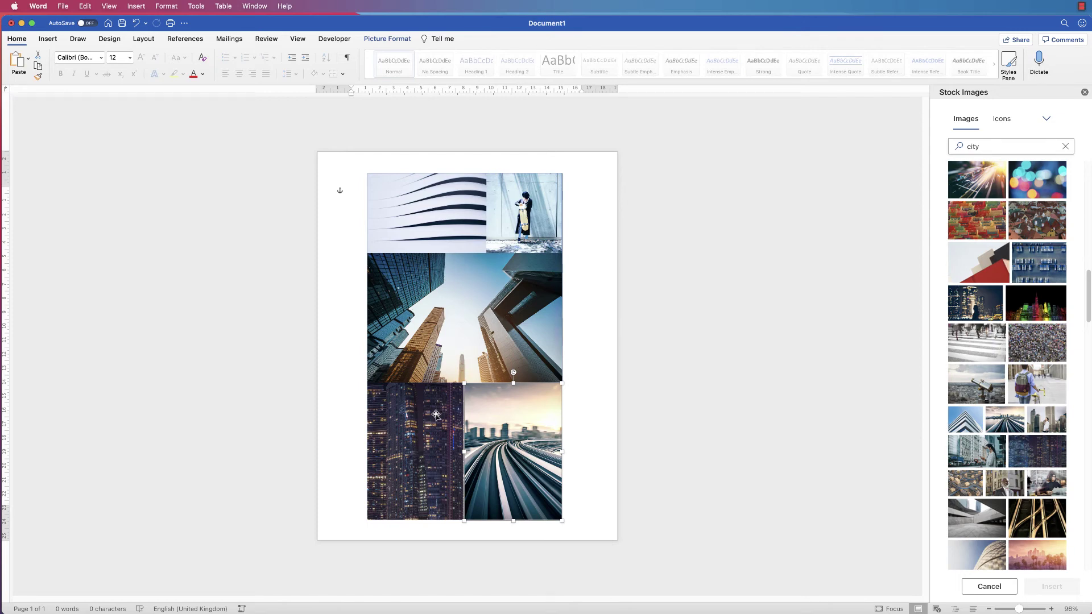
pyautogui.keyDown('shift'); pyautogui.click(435, 416); pyautogui.keyUp('shift')
pyautogui.keyDown('shift'); pyautogui.click(444, 317); pyautogui.keyUp('shift')
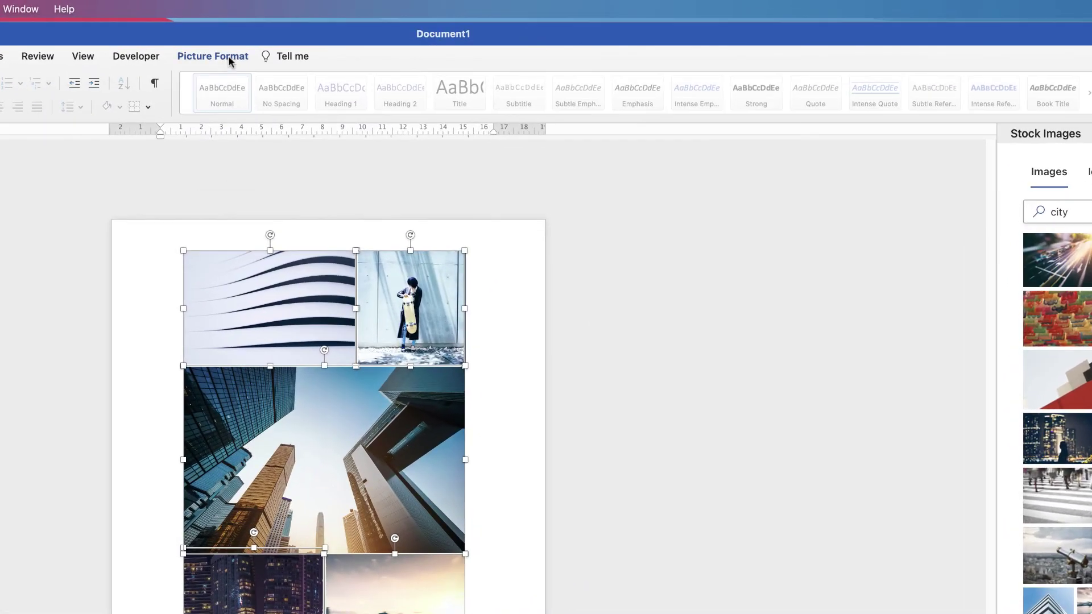
pyautogui.click(388, 39)
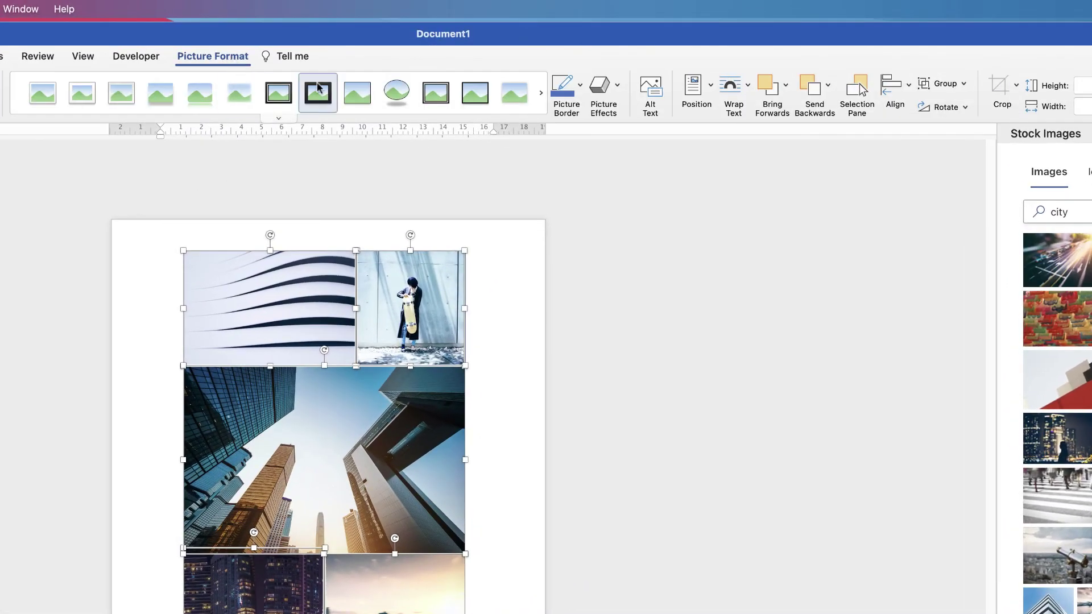
pyautogui.click(964, 84)
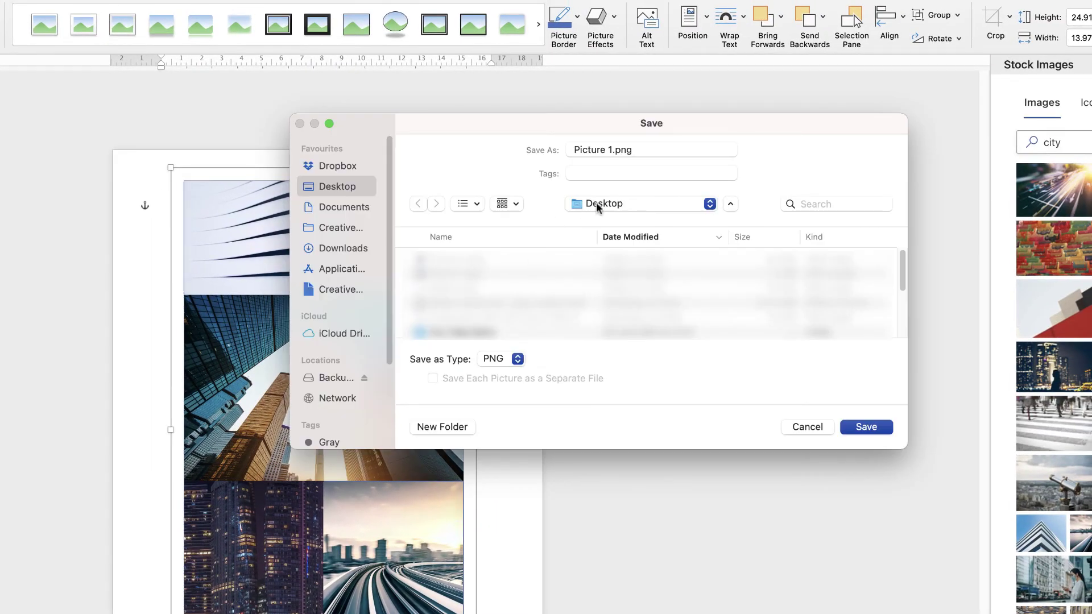
# - Save the grouped collage as JPEG Picture 1.jpg, replacing the existing file, and select the leftover skyscraper photo
pyautogui.click(517, 359)
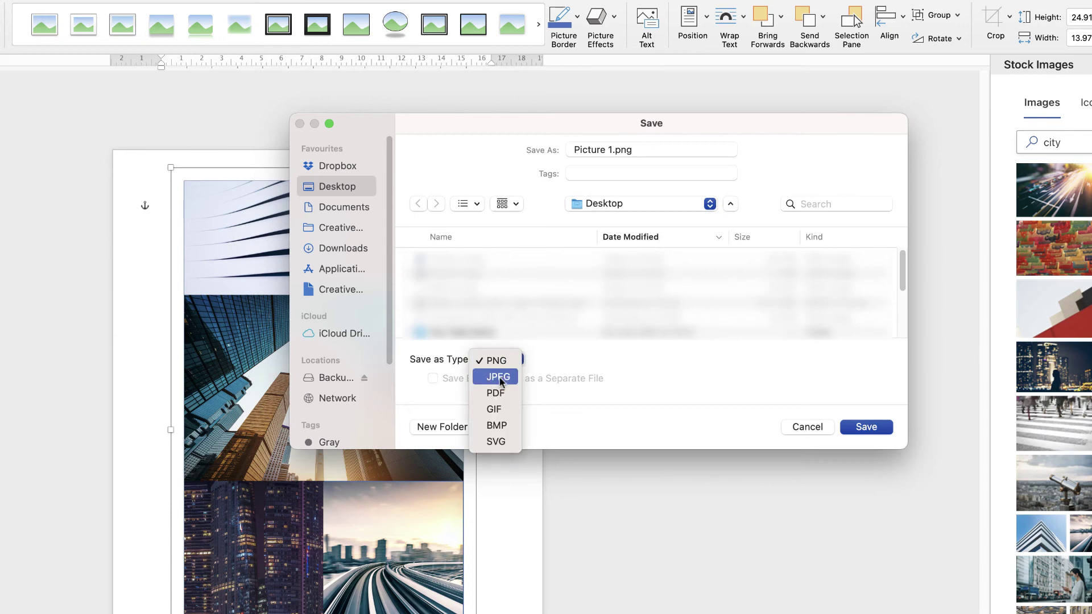
pyautogui.click(500, 378)
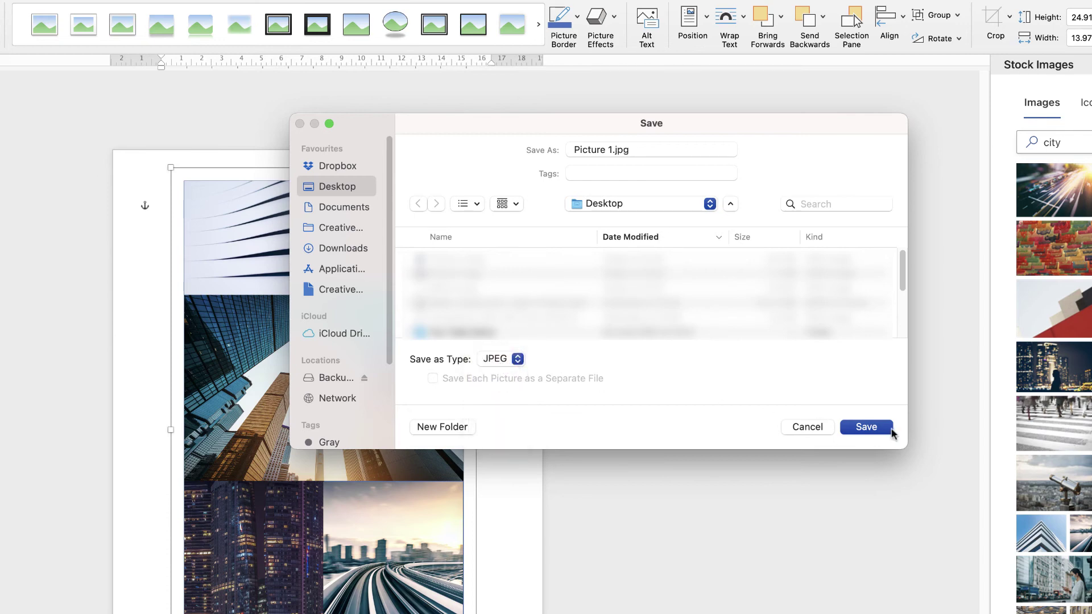
pyautogui.click(873, 429)
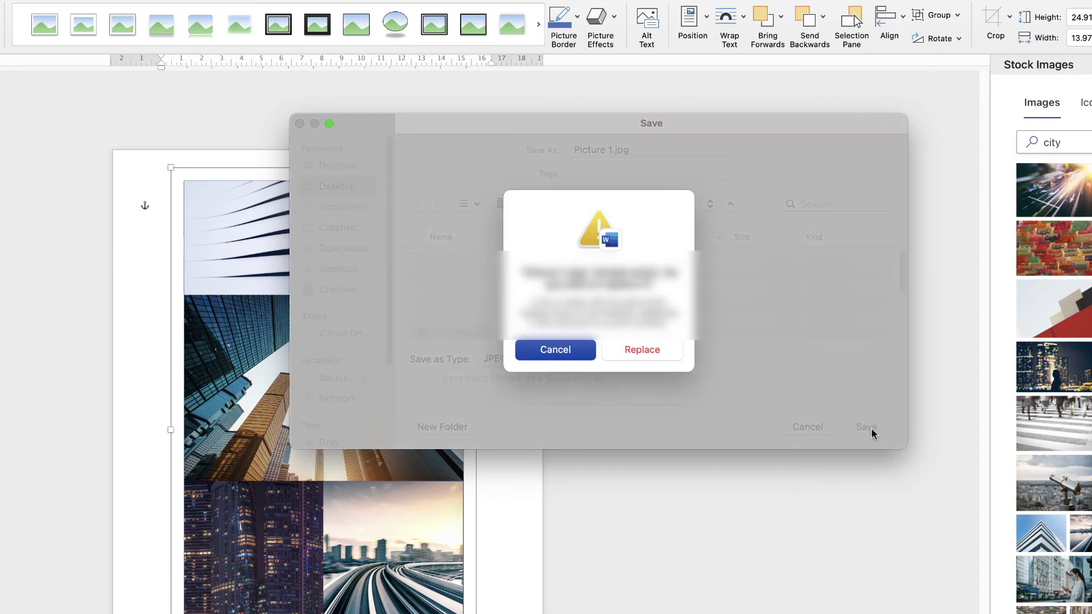
pyautogui.click(630, 353)
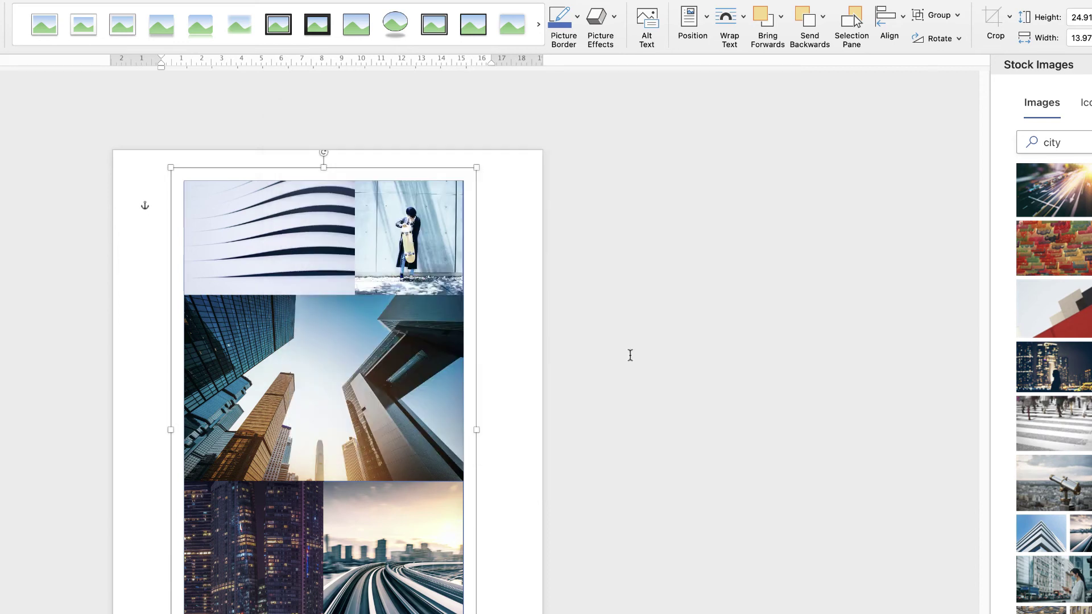
pyautogui.click(336, 417)
# - Delete the leftover skyscraper photo and insert Picture 1.jpg from file onto the page
pyautogui.press('Delete')
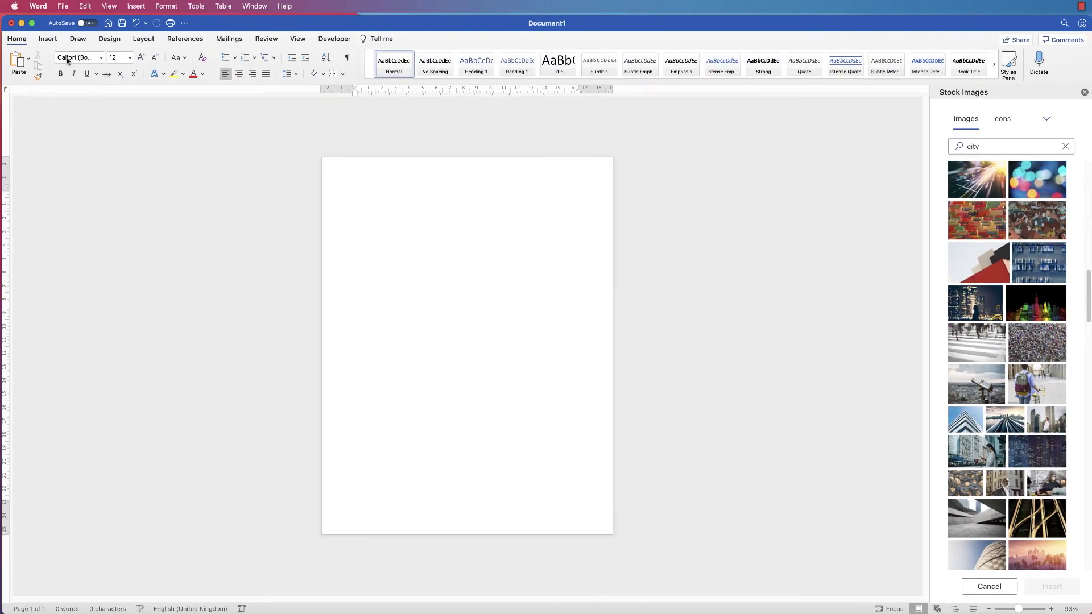
pyautogui.click(42, 39)
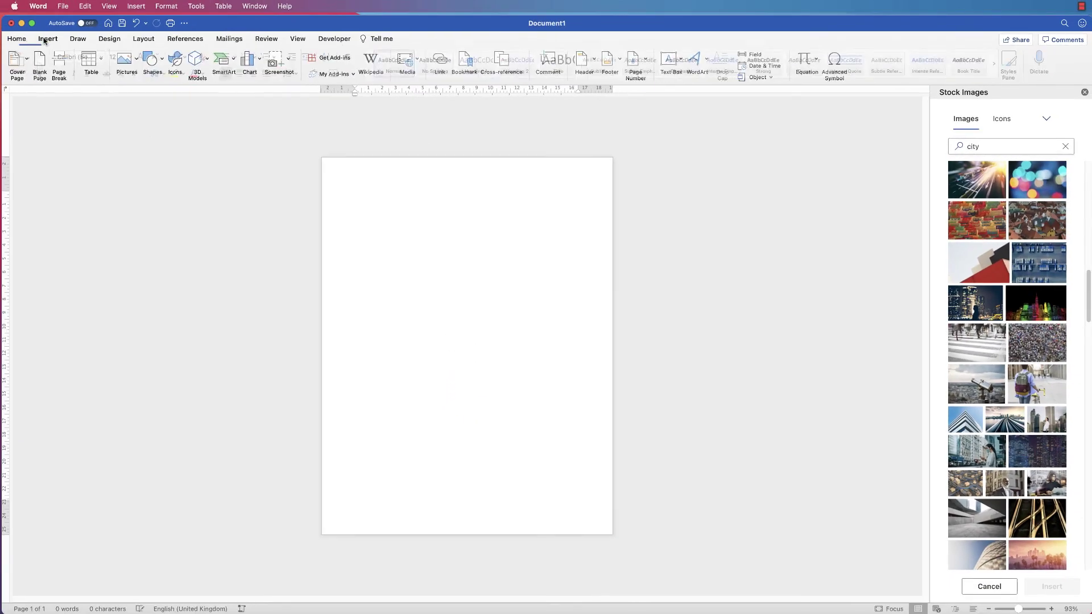
pyautogui.click(128, 60)
pyautogui.click(148, 90)
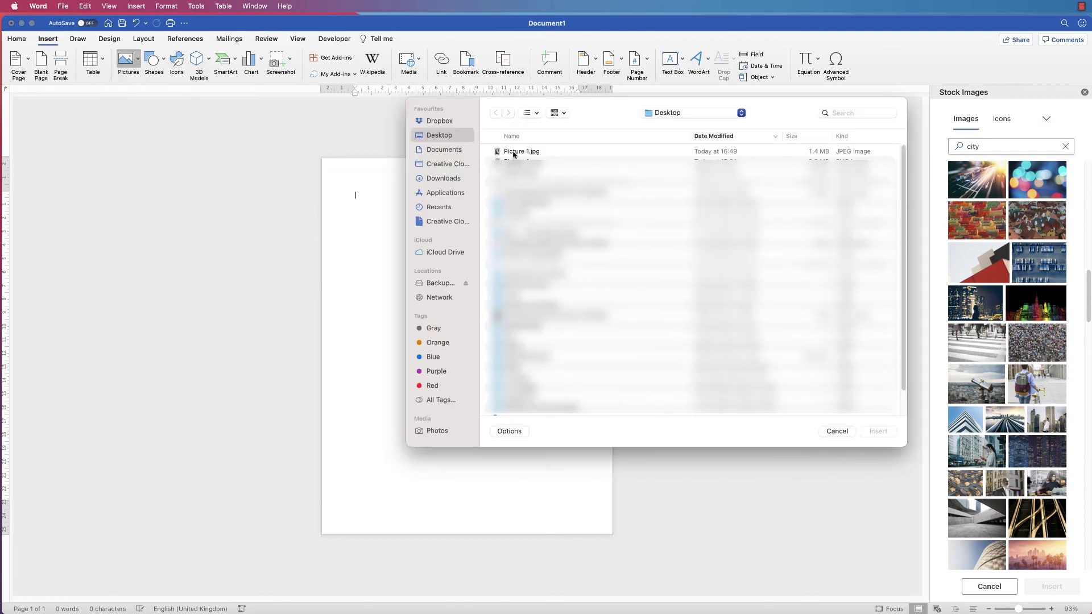
pyautogui.click(513, 152)
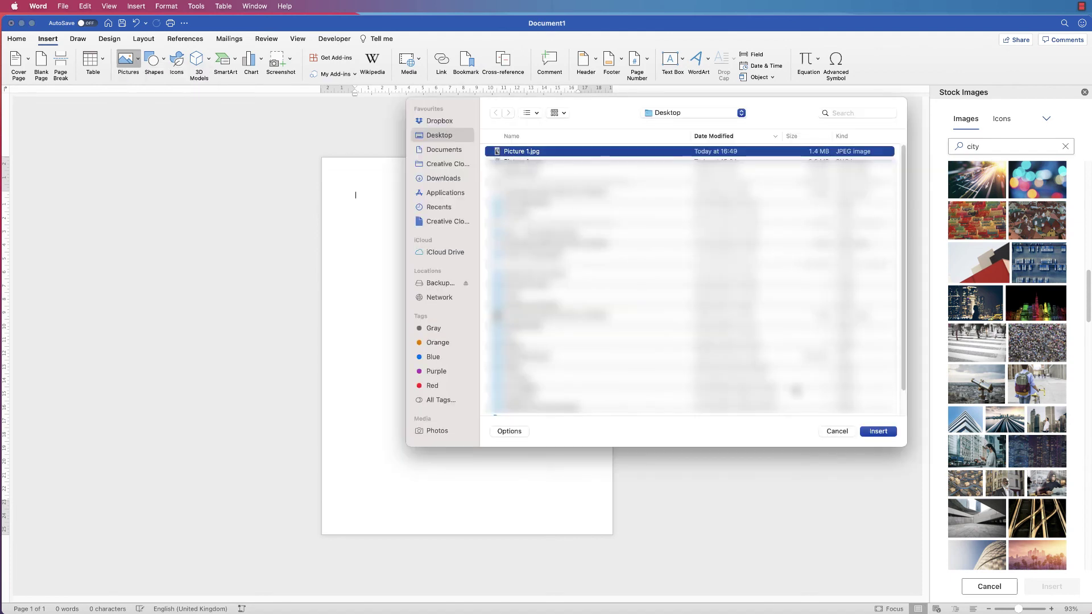
pyautogui.click(877, 432)
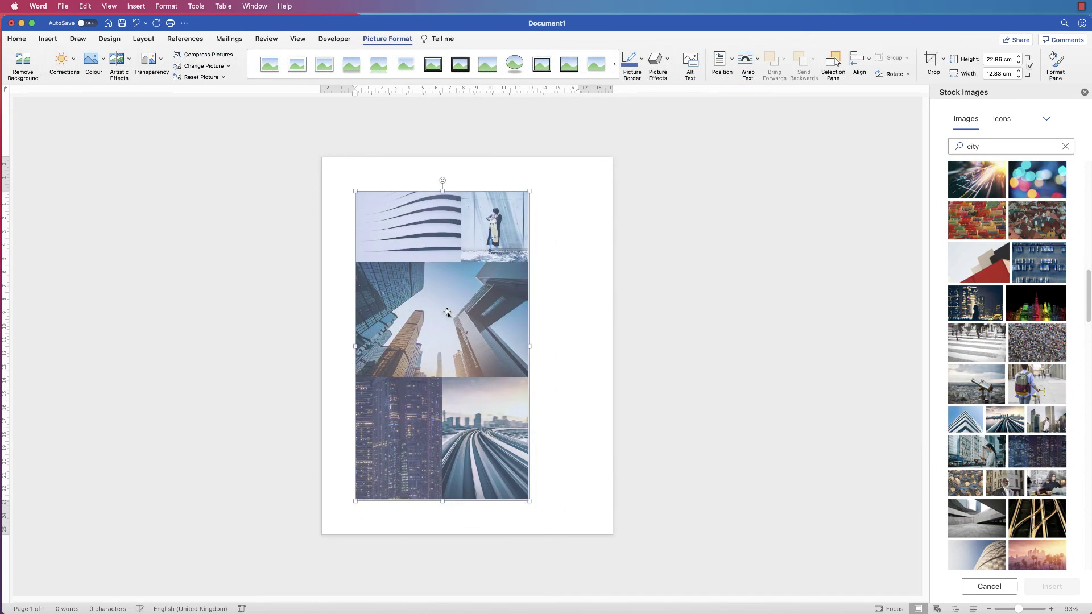
# - Set the collage to In Front of Text and position it at Left 2.54 cm, Top 3.49 cm
pyautogui.rightClick(448, 312)
pyautogui.moveTo(480, 453)
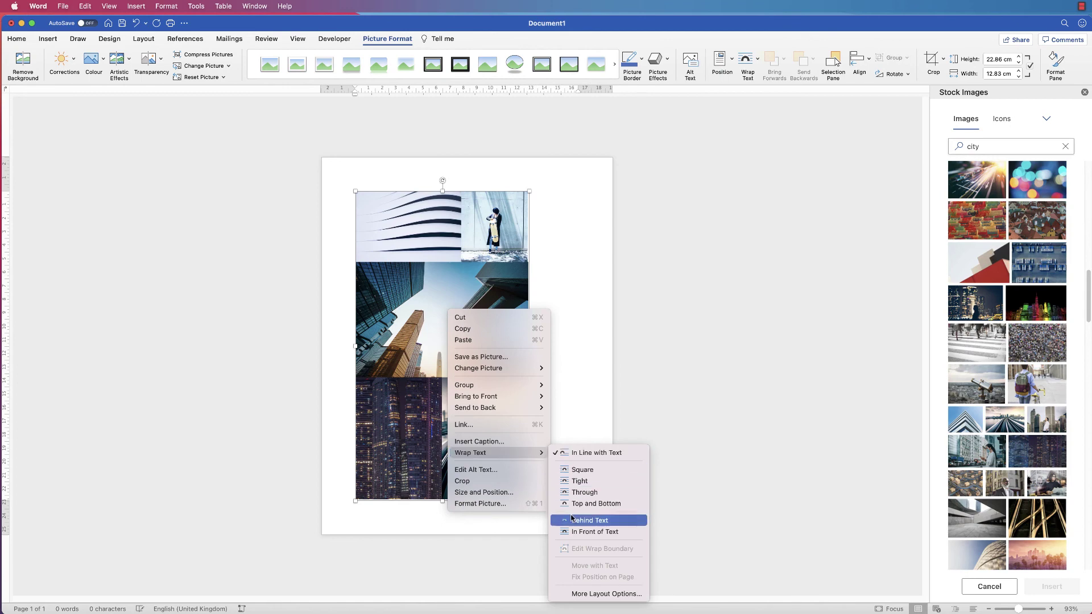
pyautogui.click(571, 532)
pyautogui.moveTo(441, 345); pyautogui.dragTo(465, 342)
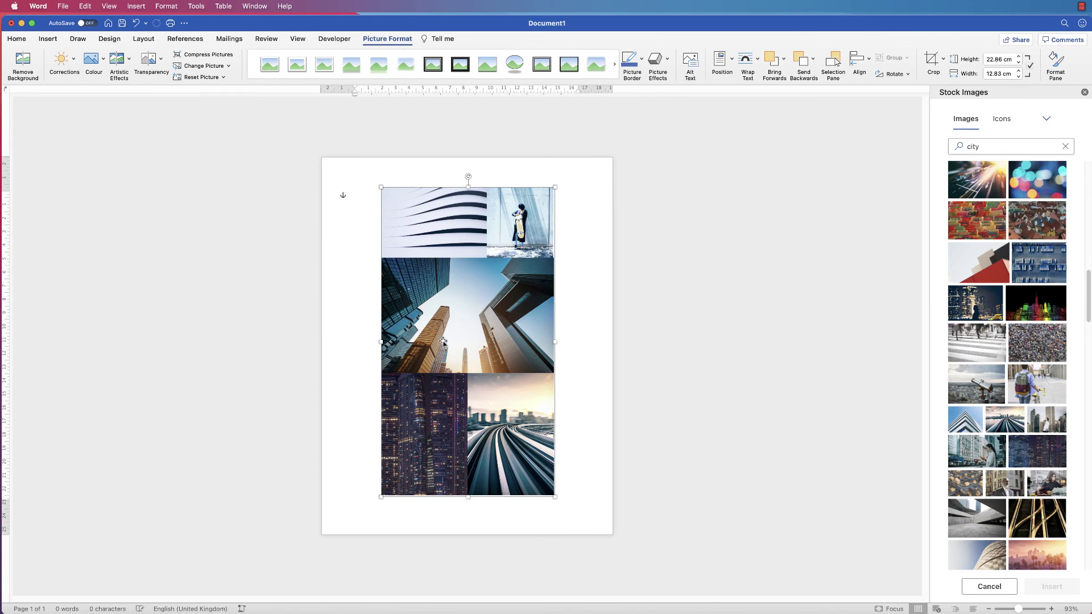
pyautogui.moveTo(465, 317)
pyautogui.mouseDown()
pyautogui.moveTo(447, 330)
pyautogui.moveTo(472, 320)
pyautogui.mouseUp()
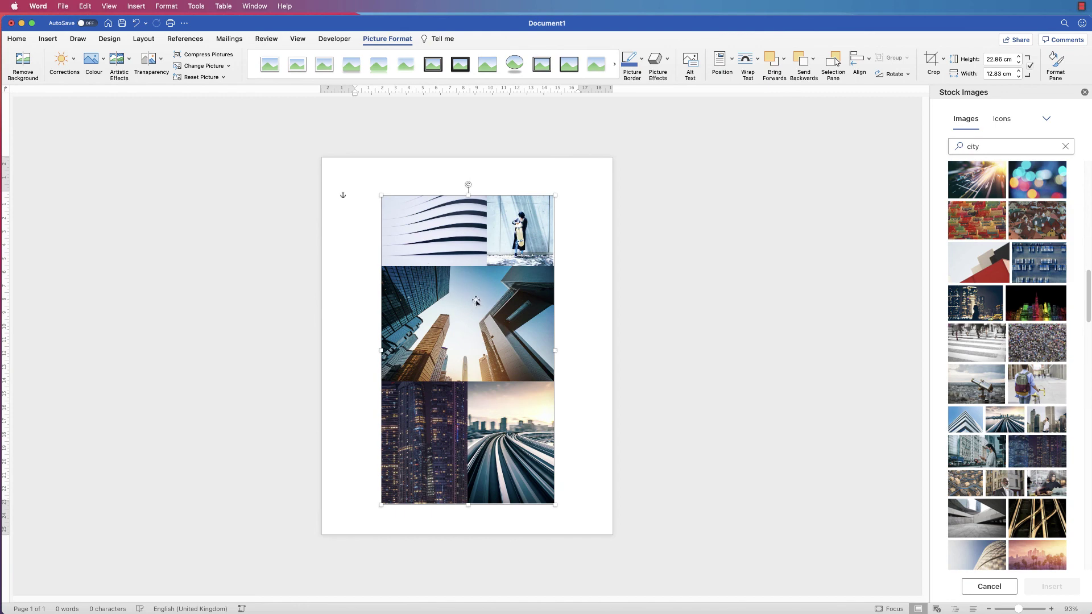
pyautogui.click(586, 301)
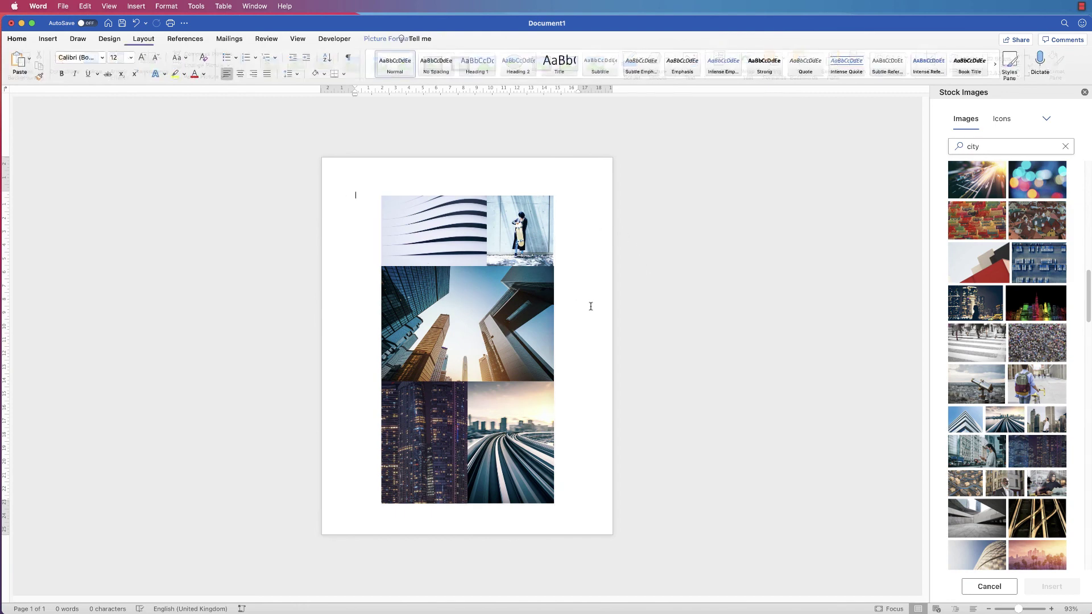